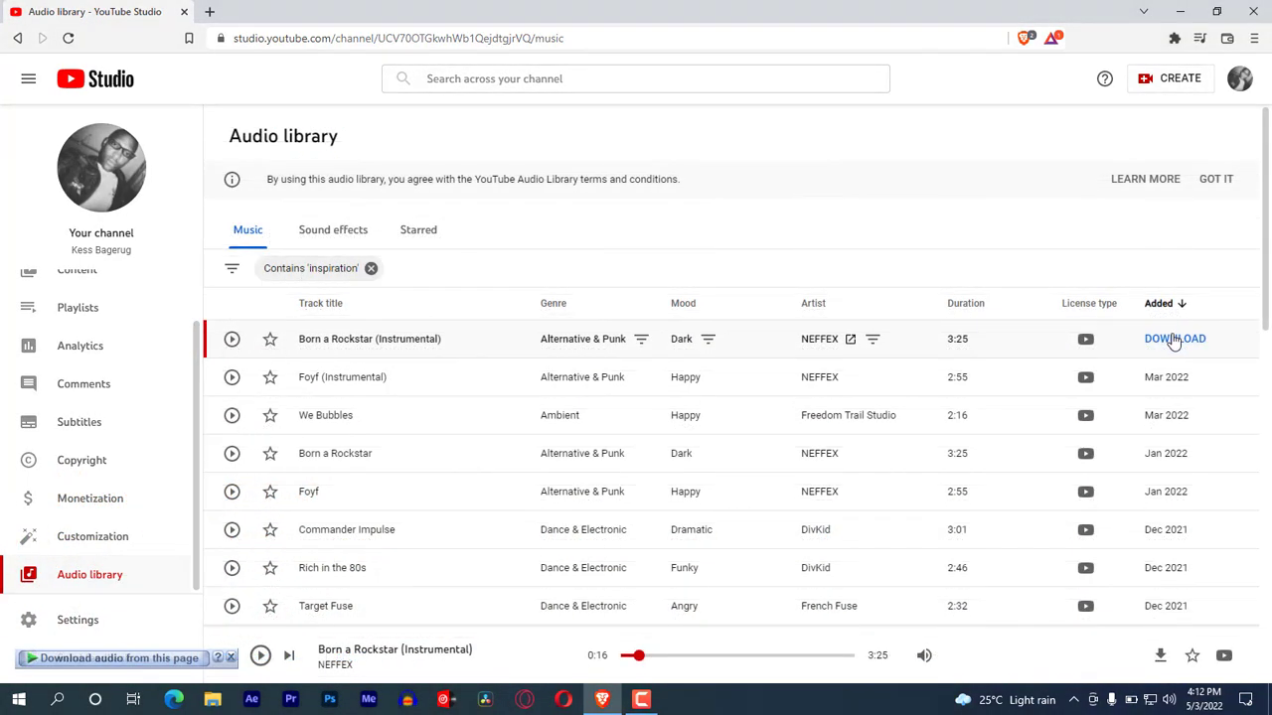
Step: Download the track "Born a Rockstar (Instrumental)" and open the saved MP3 from its download folder
{"action": "left_click", "coordinate": [1173, 340]}
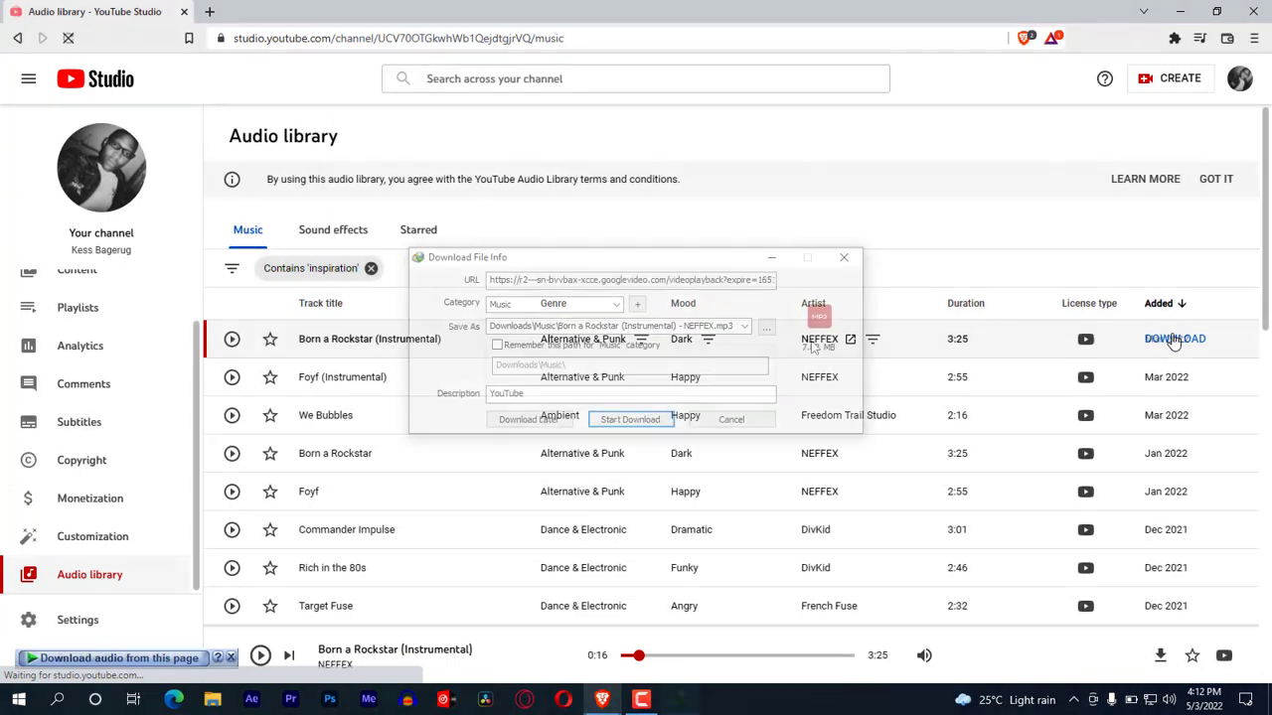
{"action": "left_click", "coordinate": [641, 421]}
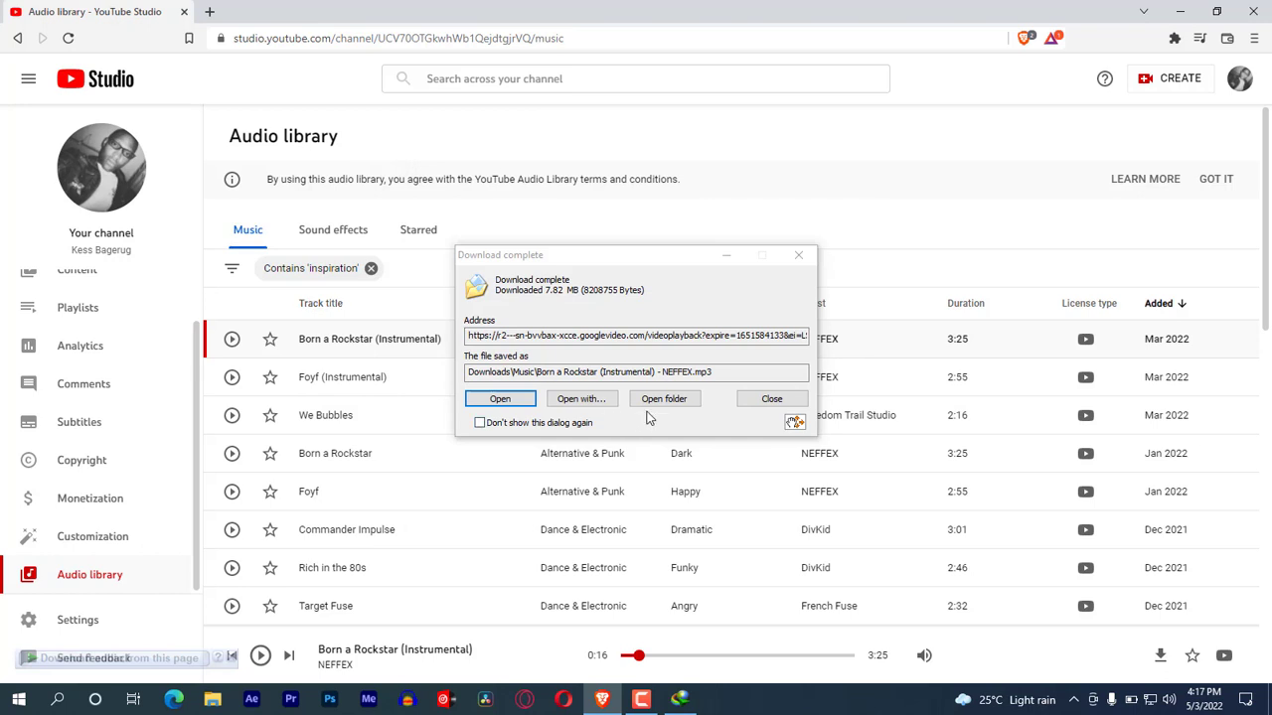
{"action": "left_click", "coordinate": [660, 399]}
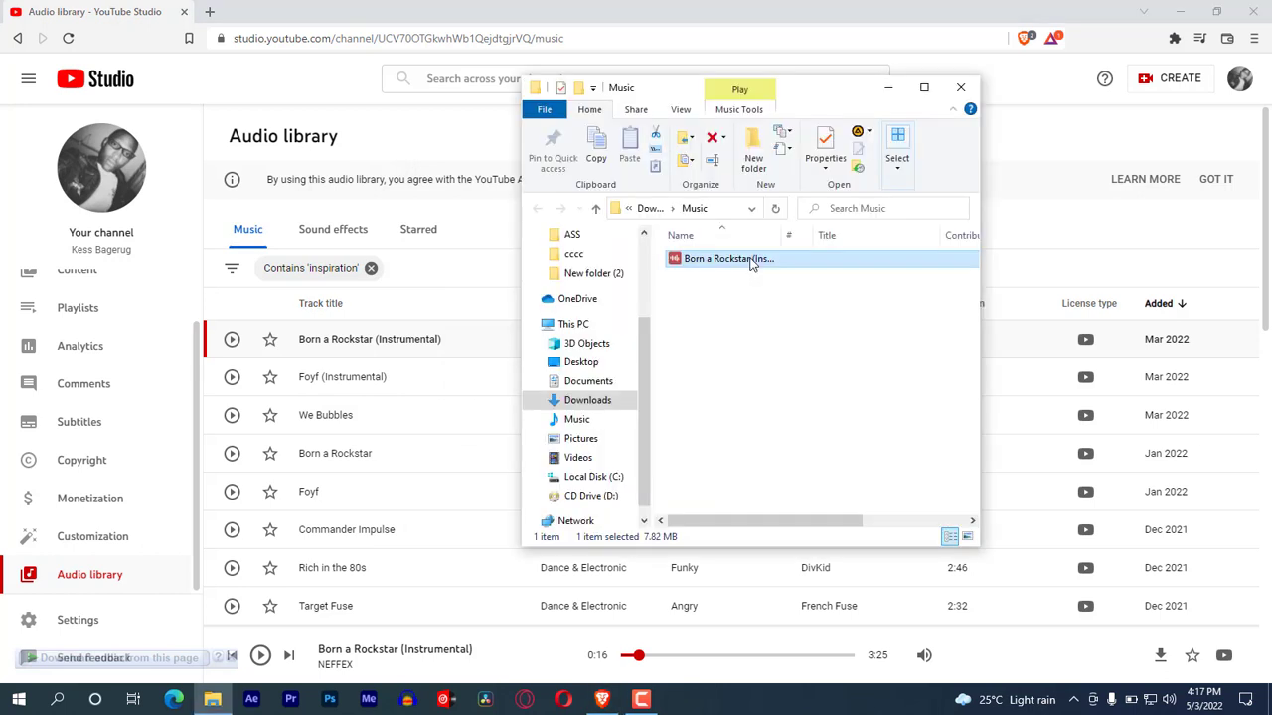
{"action": "double_click", "coordinate": [753, 260]}
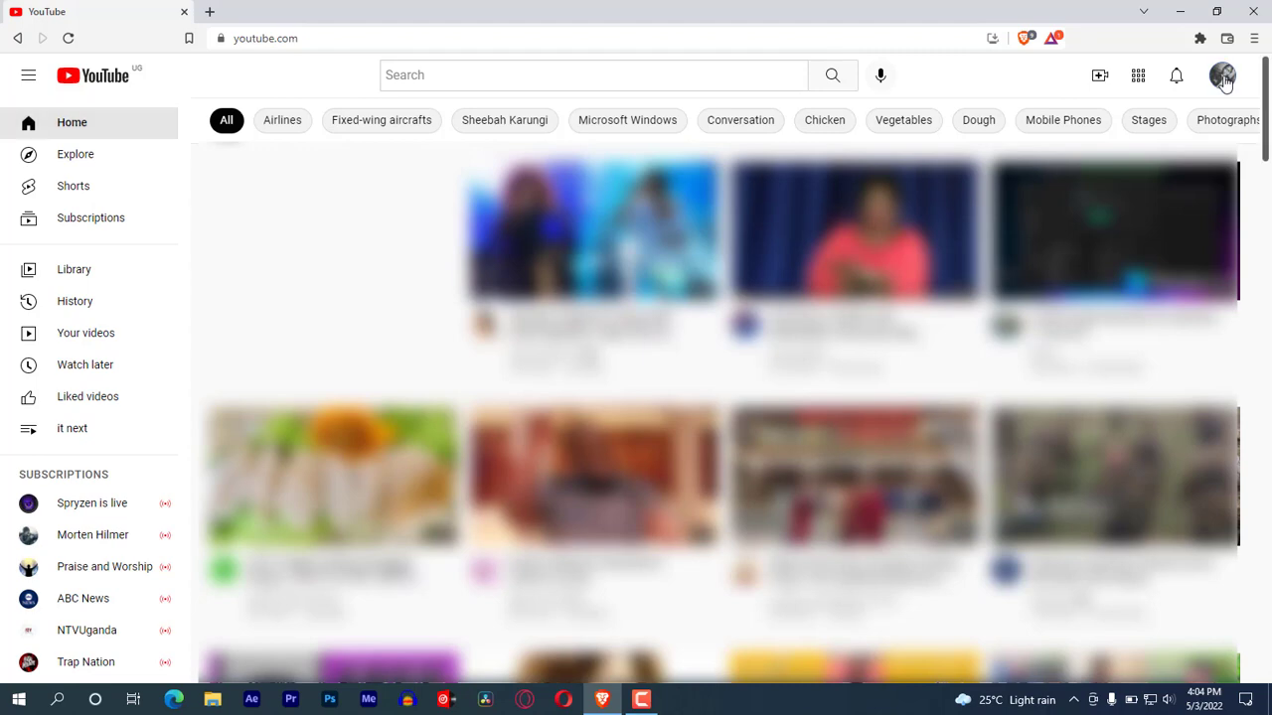
Step: Go to the Audio library in YouTube Studio from the account's options and browse the music tracks
{"action": "left_click", "coordinate": [1222, 75]}
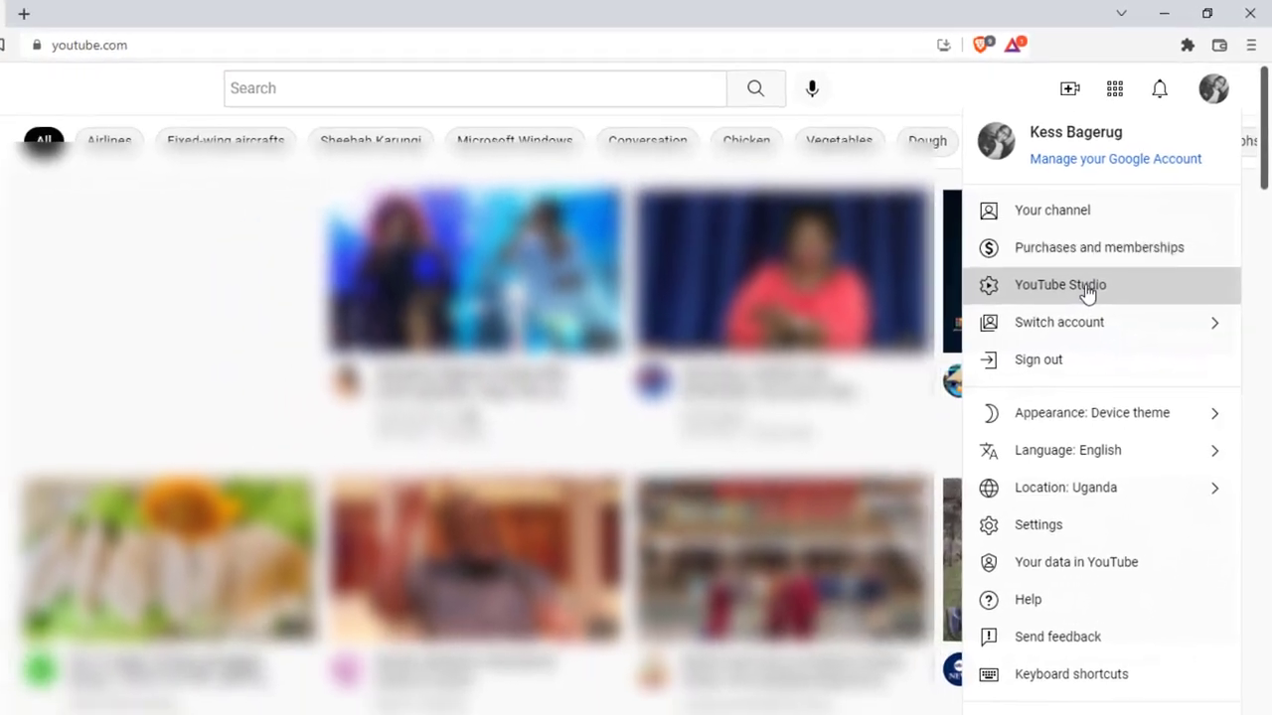
{"action": "left_click", "coordinate": [1060, 336]}
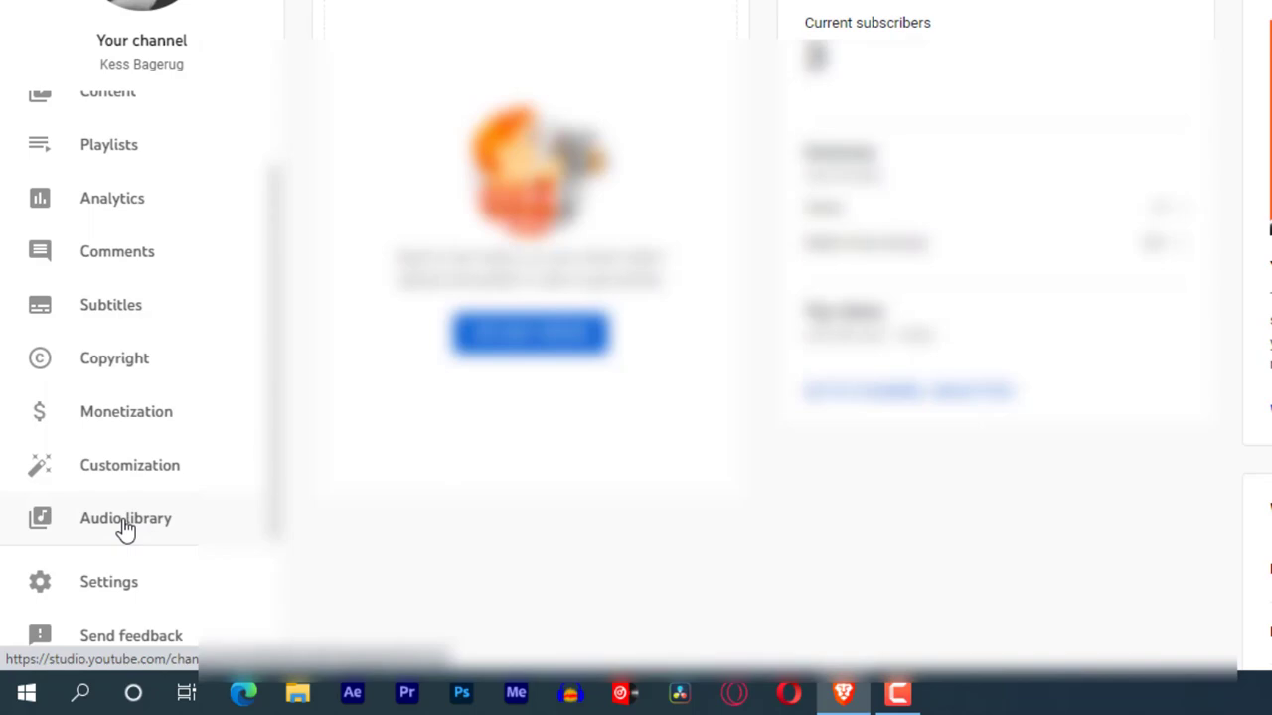
{"action": "left_click", "coordinate": [125, 529]}
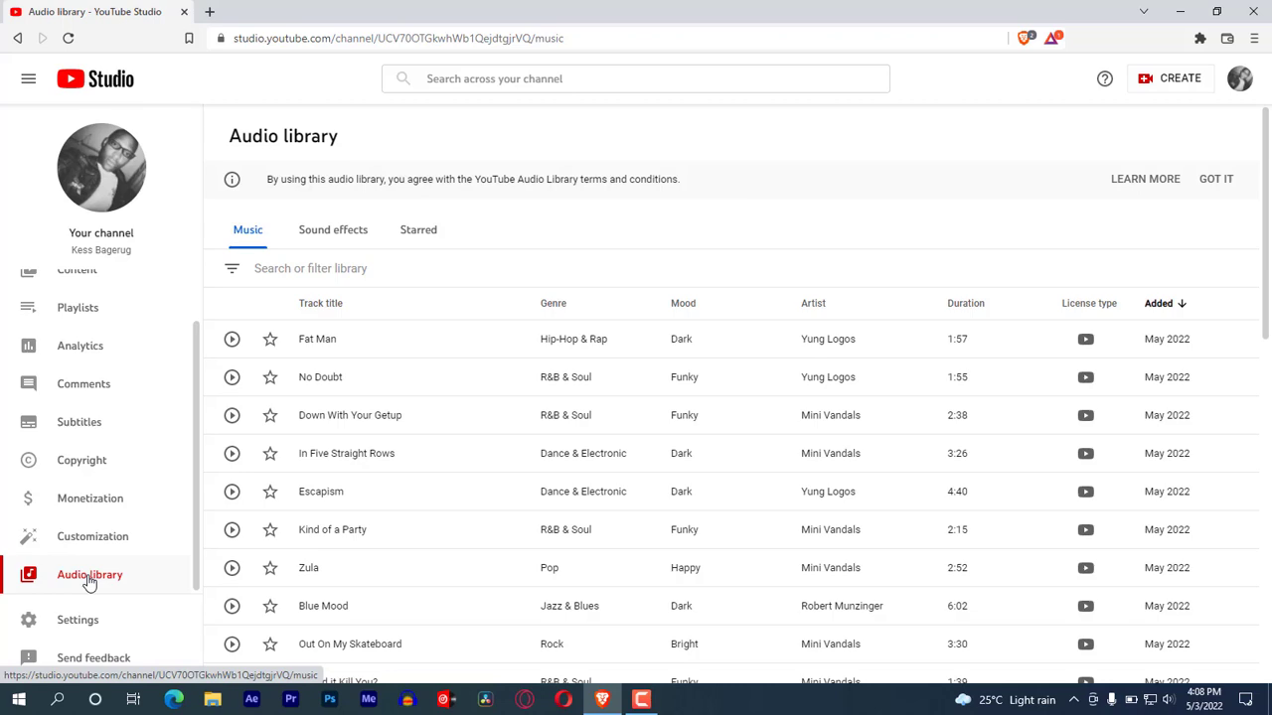
{"action": "scroll", "coordinate": [1267, 370], "scroll_direction": "down", "scroll_amount": 2}
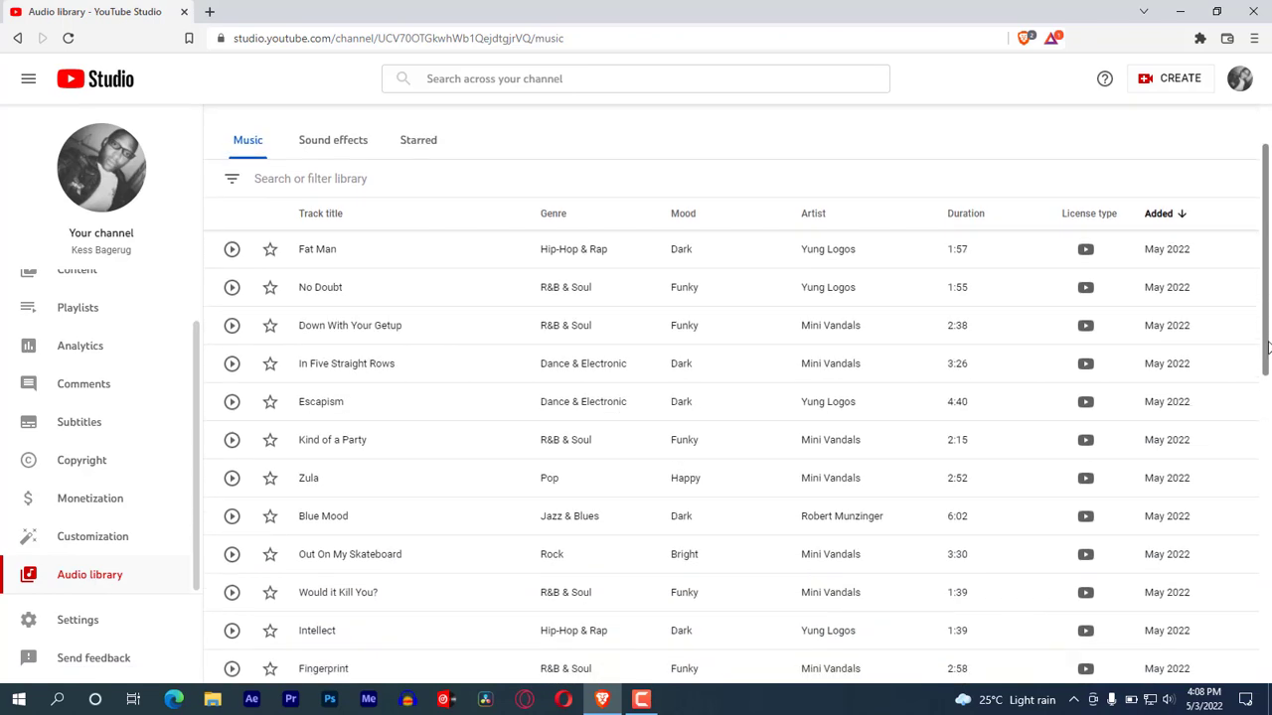
{"action": "left_click_drag", "start_coordinate": [1268, 370], "coordinate": [1268, 643]}
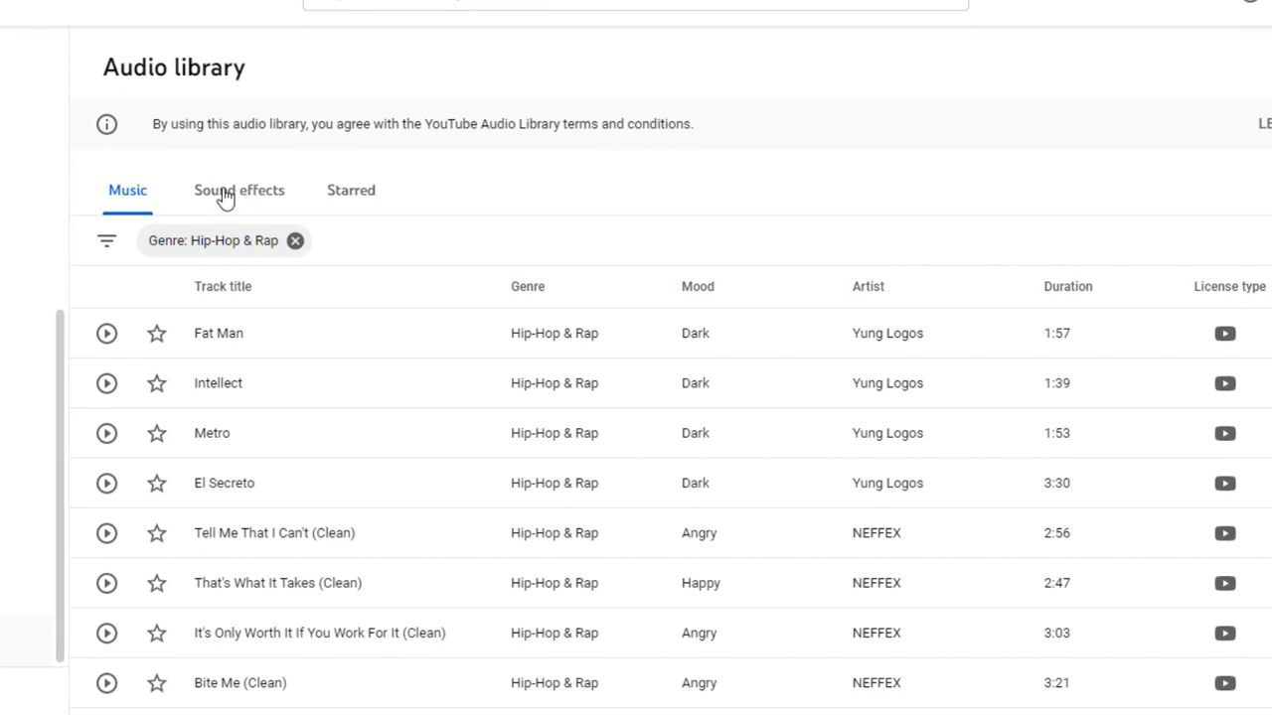
Step: Look through the library's sound effects and return to the music tracks
{"action": "left_click", "coordinate": [227, 198]}
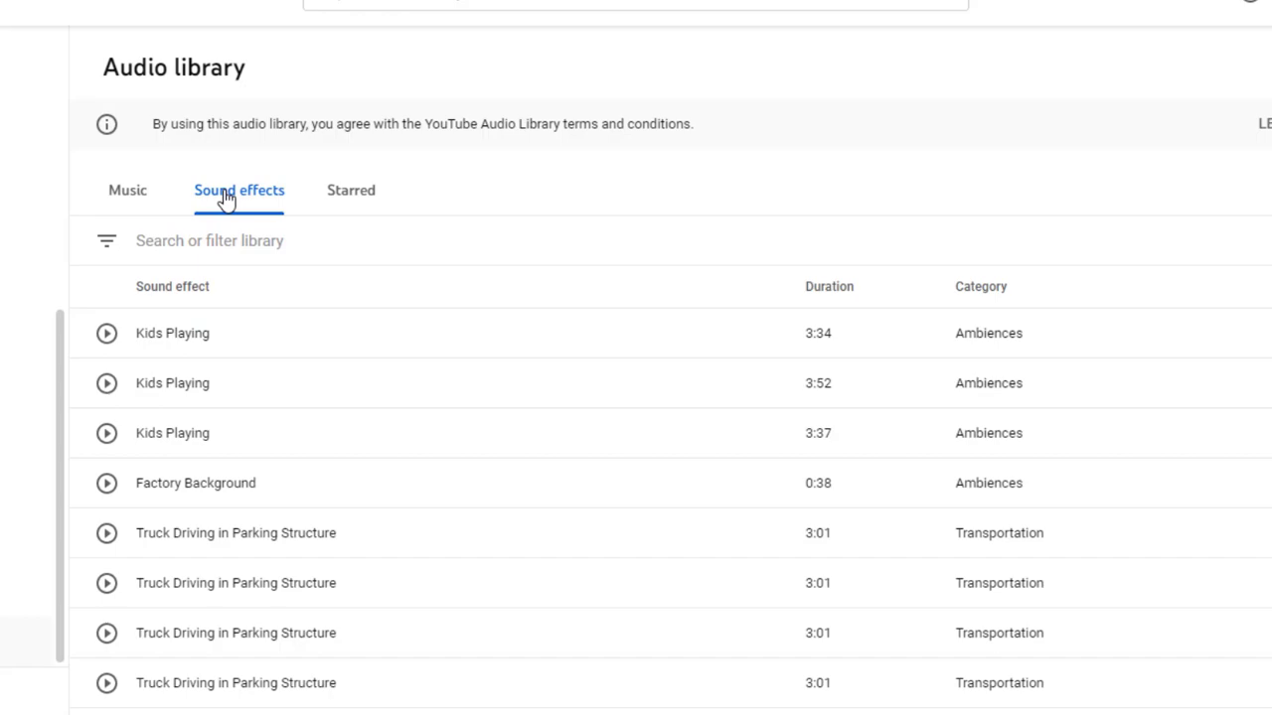
{"action": "scroll", "coordinate": [1268, 316], "scroll_direction": "down", "scroll_amount": 1}
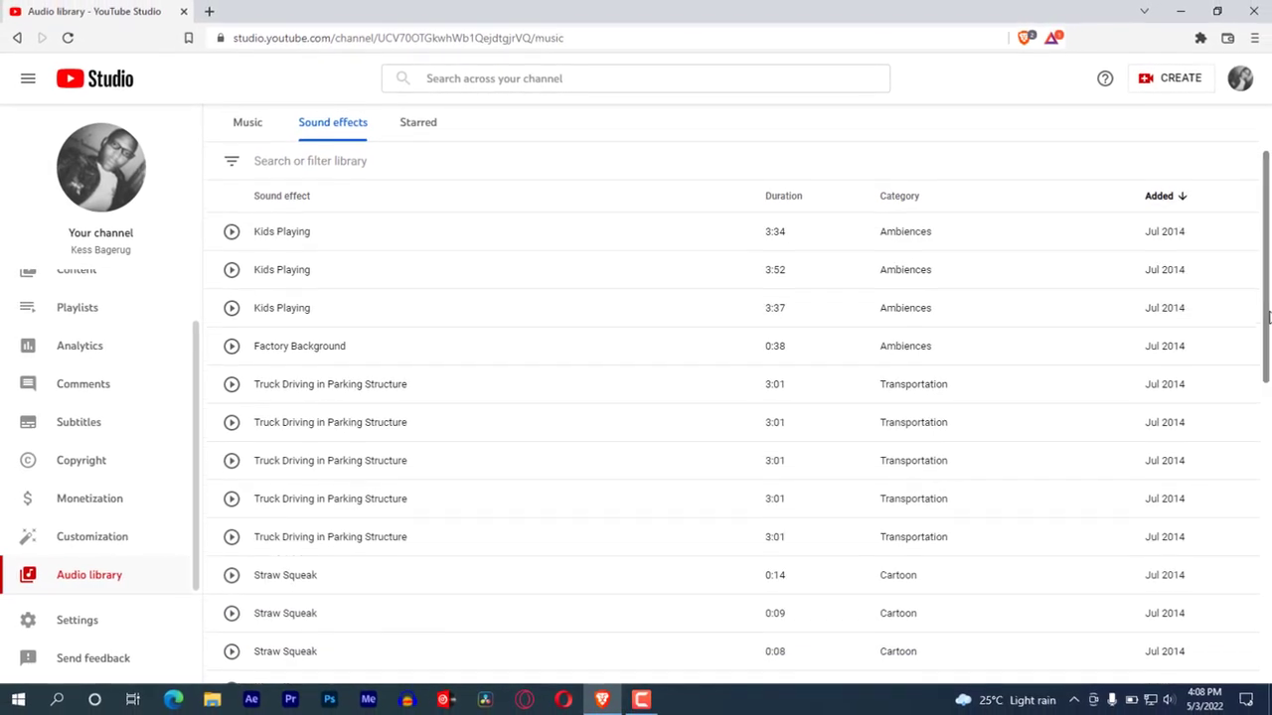
{"action": "left_click_drag", "start_coordinate": [1268, 316], "coordinate": [1267, 453]}
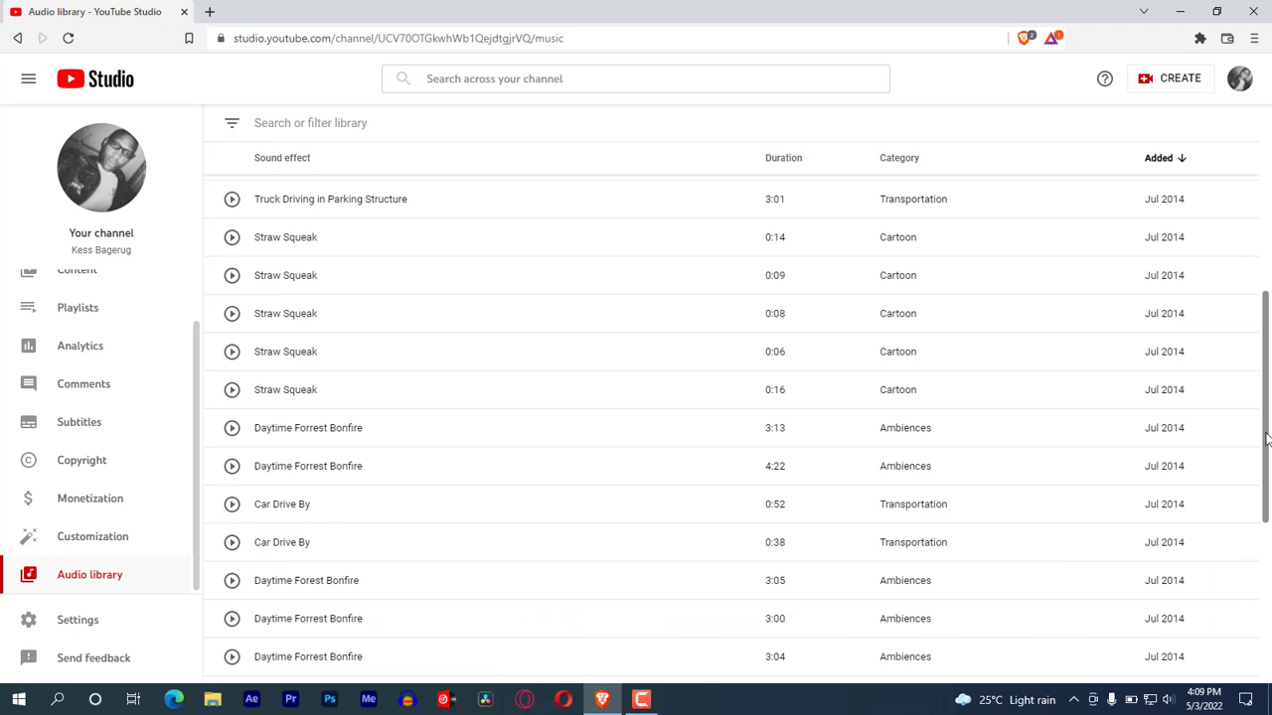
{"action": "scroll", "coordinate": [1268, 389], "scroll_direction": "up", "scroll_amount": 7}
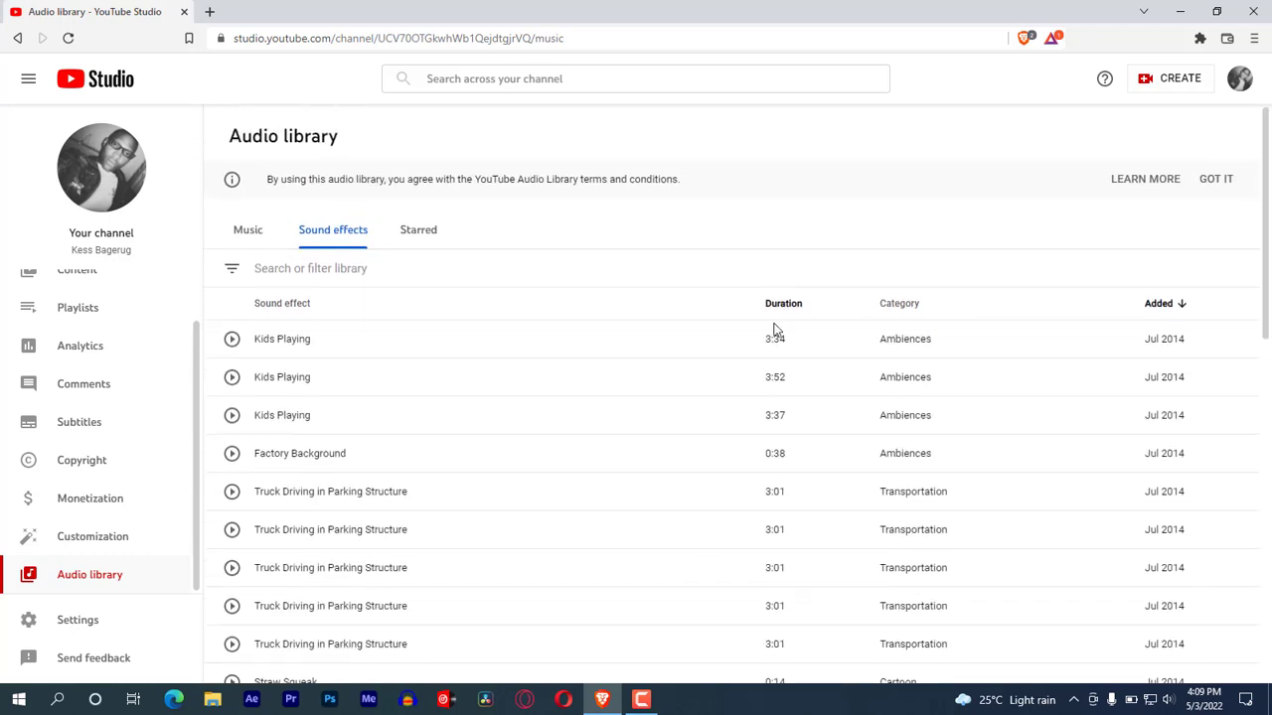
{"action": "left_click", "coordinate": [250, 235]}
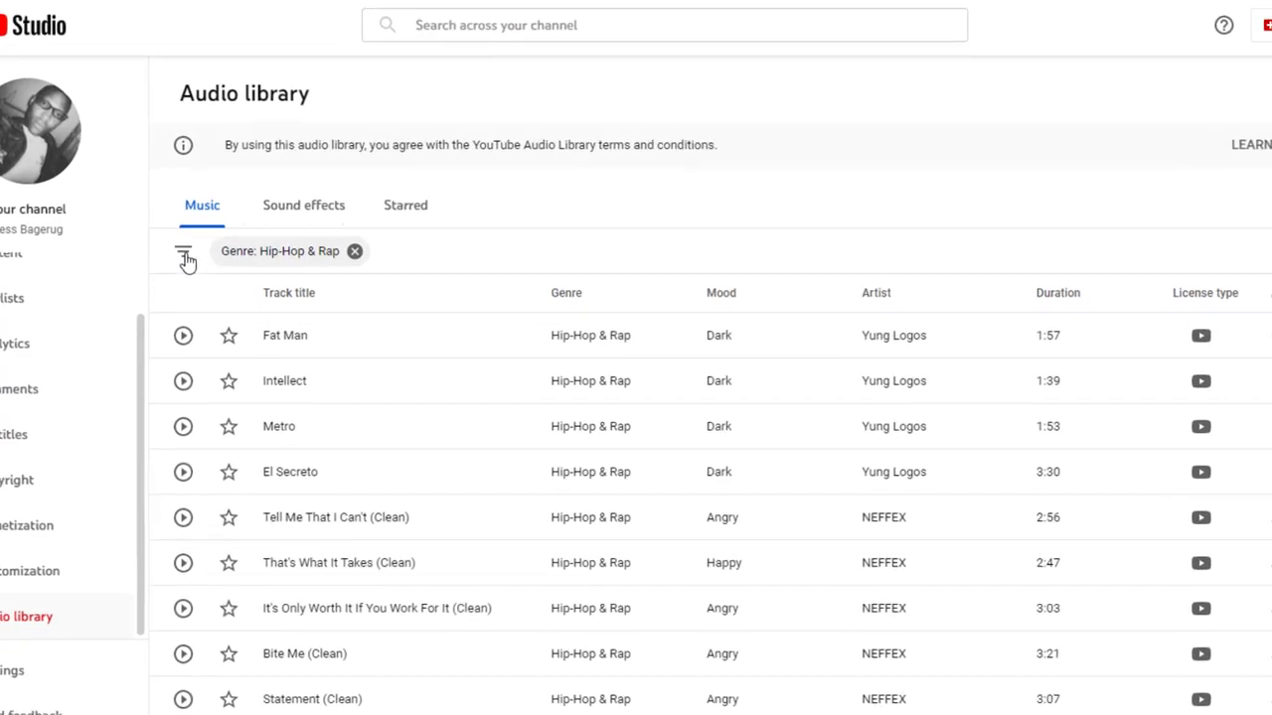
Step: Filter the music library with a search for "inspiration"
{"action": "left_click", "coordinate": [183, 258]}
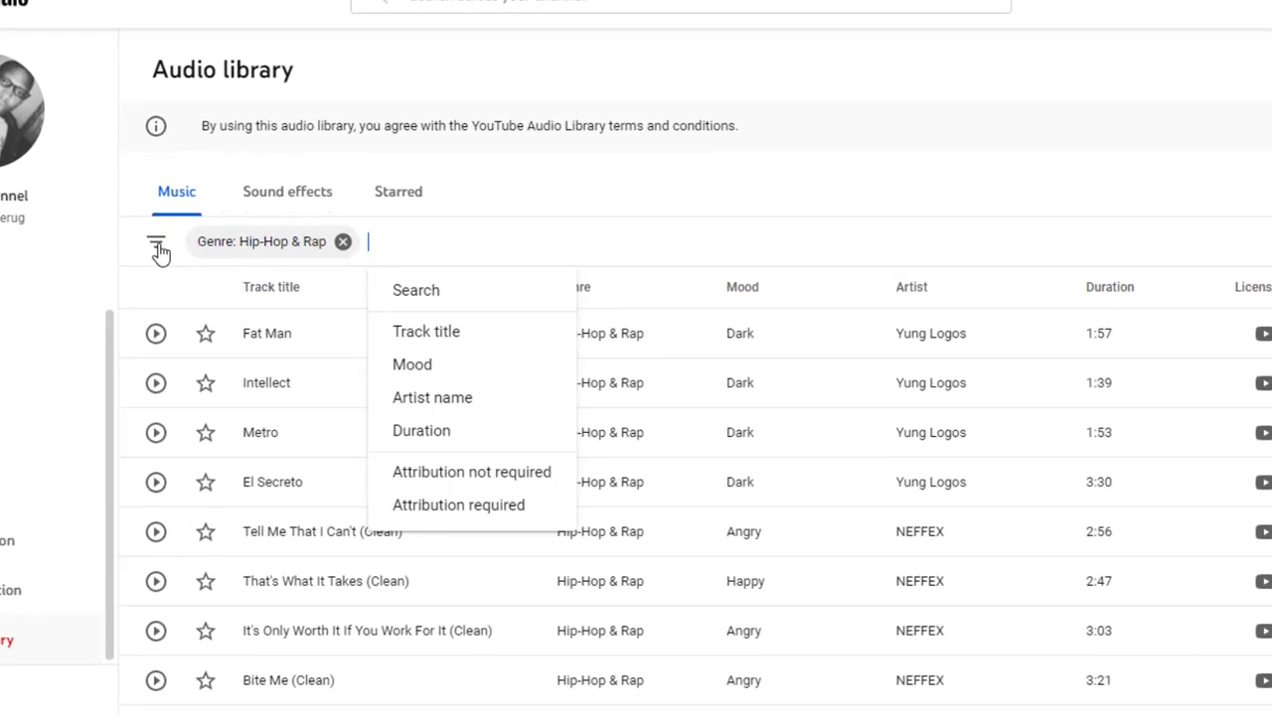
{"action": "left_click", "coordinate": [444, 303]}
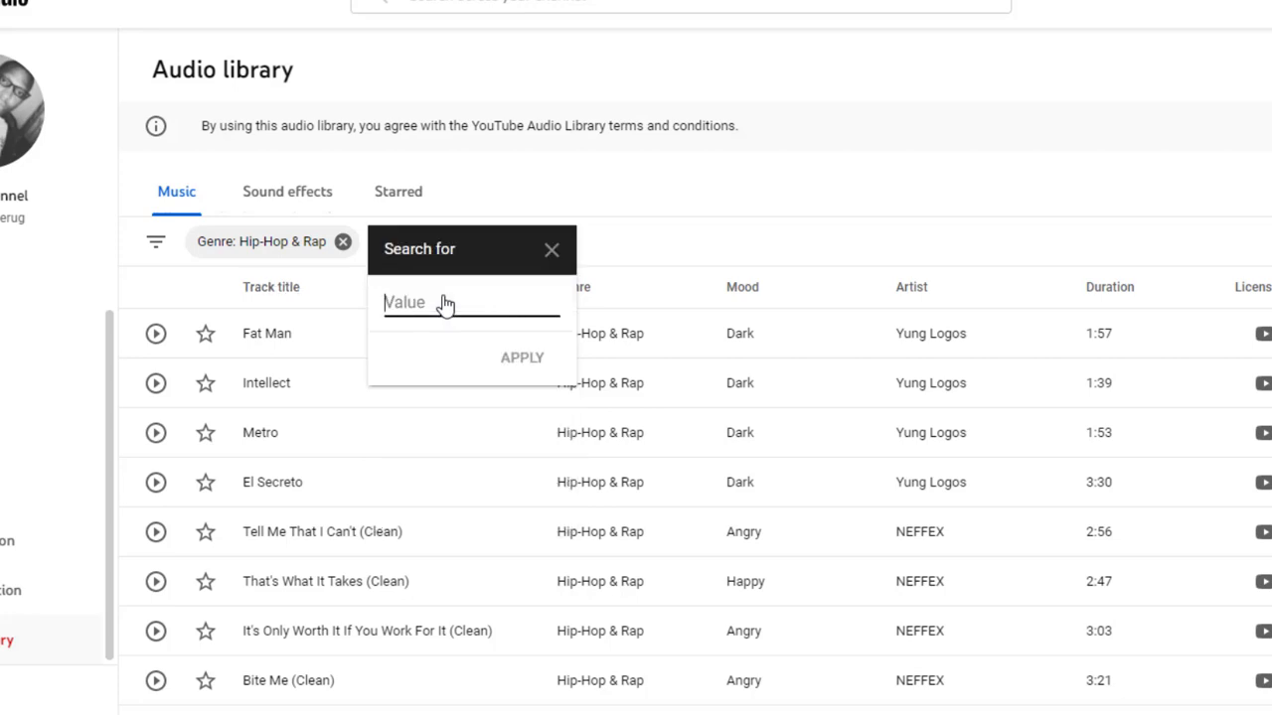
{"action": "type", "text": "inspiration"}
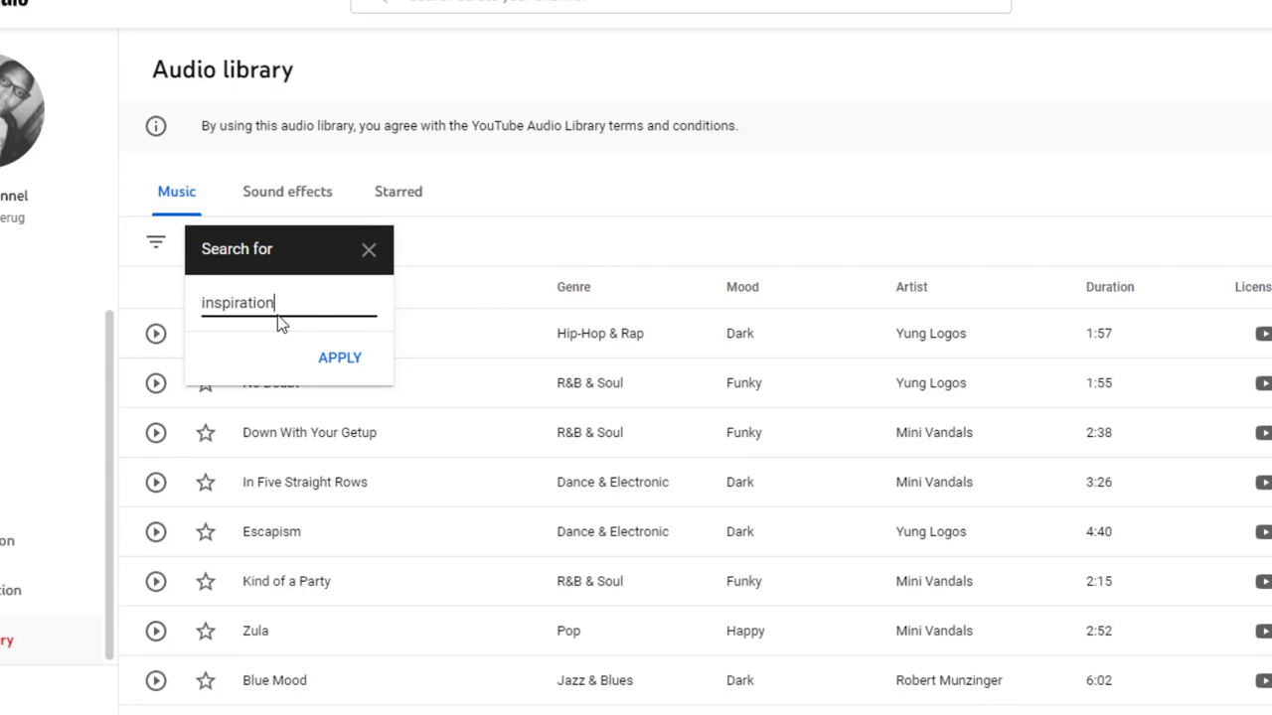
{"action": "left_click", "coordinate": [341, 362]}
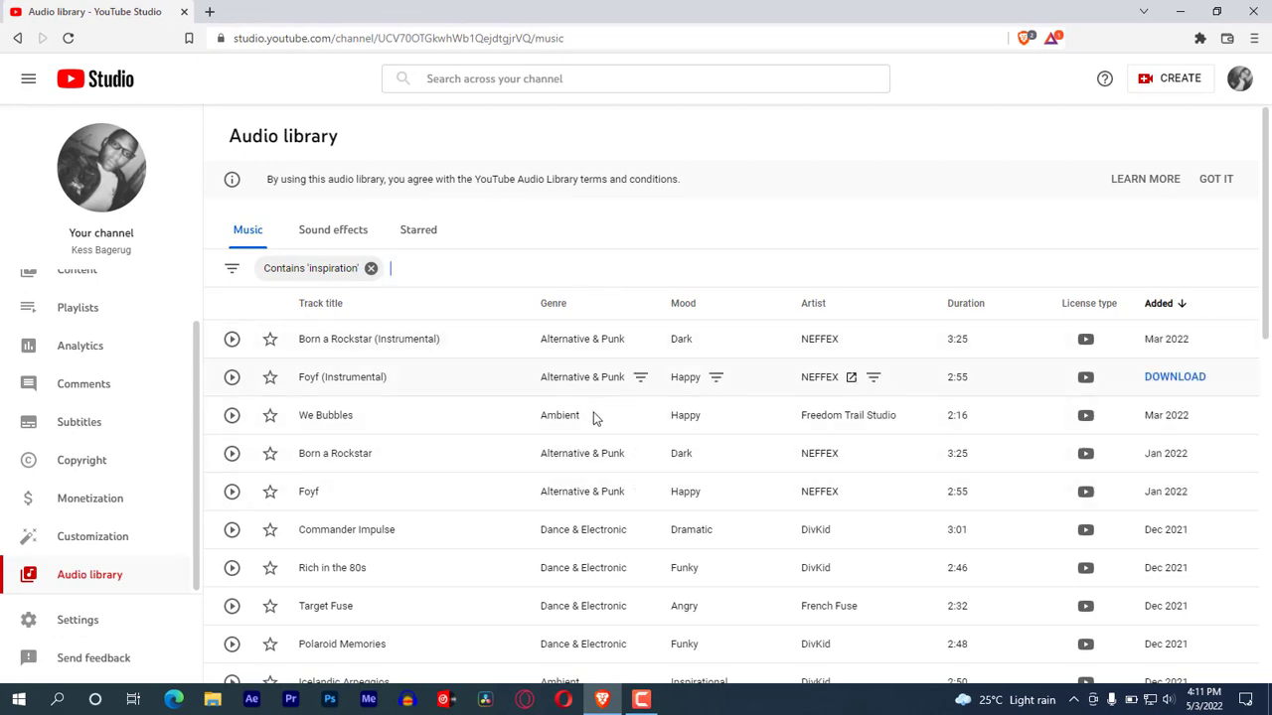
Step: Browse the filtered music tracks and preview "Born a Rockstar (Instrumental)" by NEFFEX
{"action": "left_click", "coordinate": [1197, 266]}
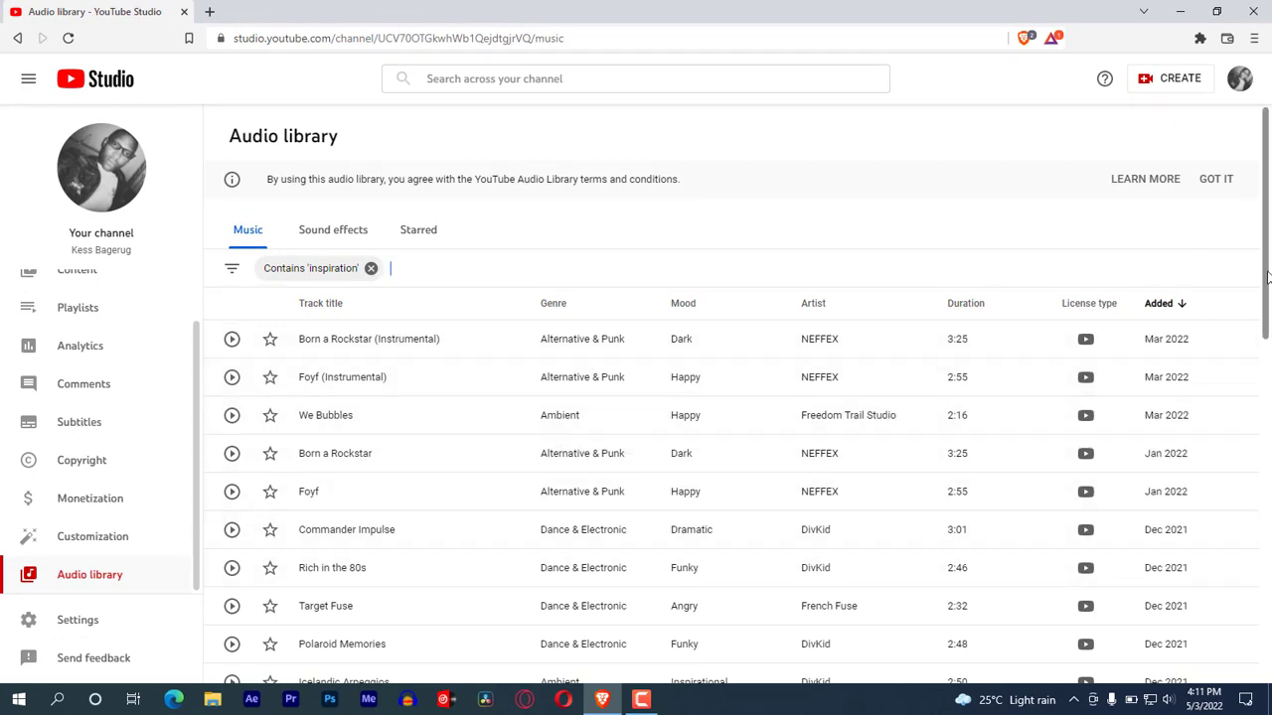
{"action": "scroll", "coordinate": [1258, 269], "scroll_direction": "down", "scroll_amount": 4}
{"action": "scroll", "coordinate": [1270, 590], "scroll_direction": "down", "scroll_amount": 4}
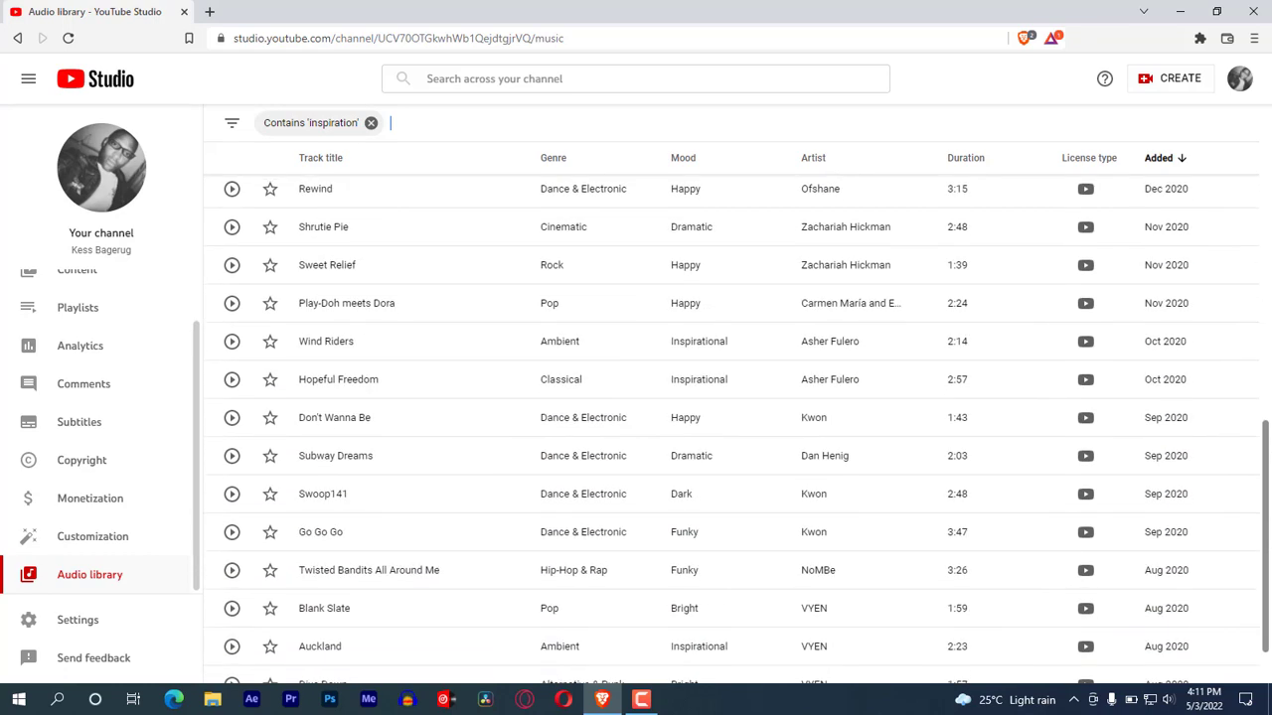
{"action": "scroll", "coordinate": [735, 428], "scroll_direction": "up", "scroll_amount": 10}
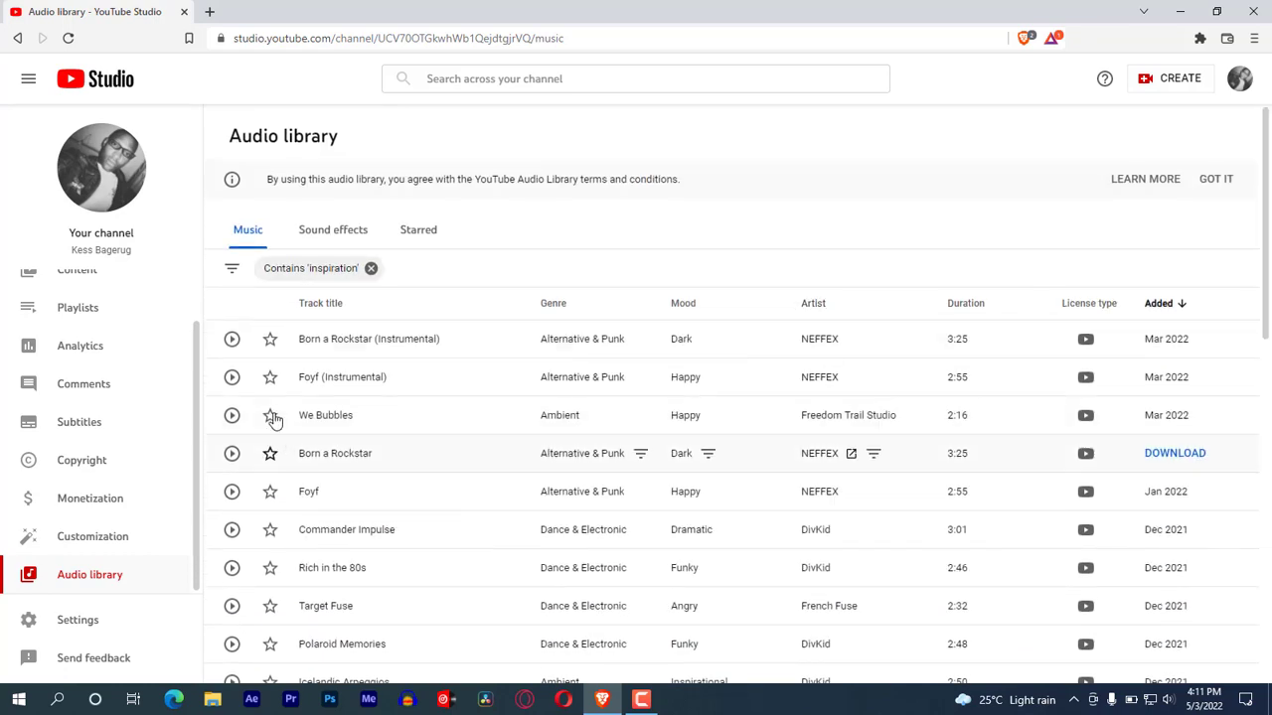
{"action": "left_click", "coordinate": [232, 339]}
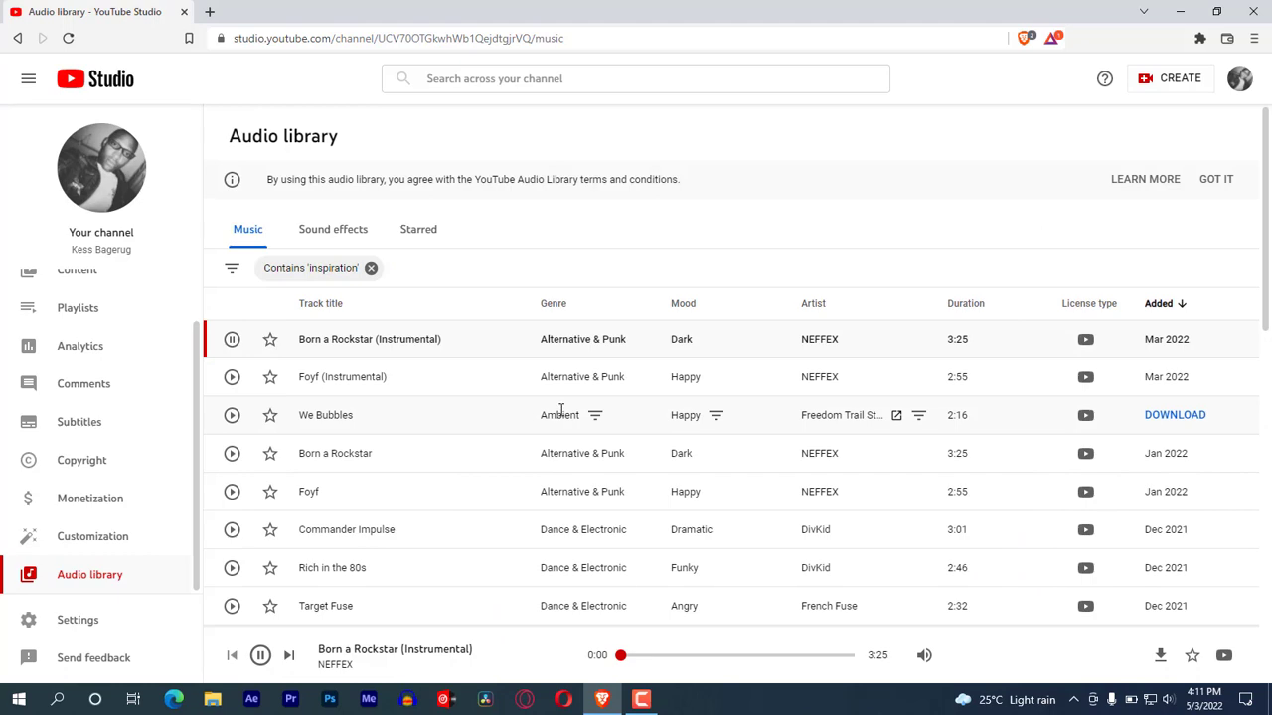
{"action": "left_click", "coordinate": [323, 355]}
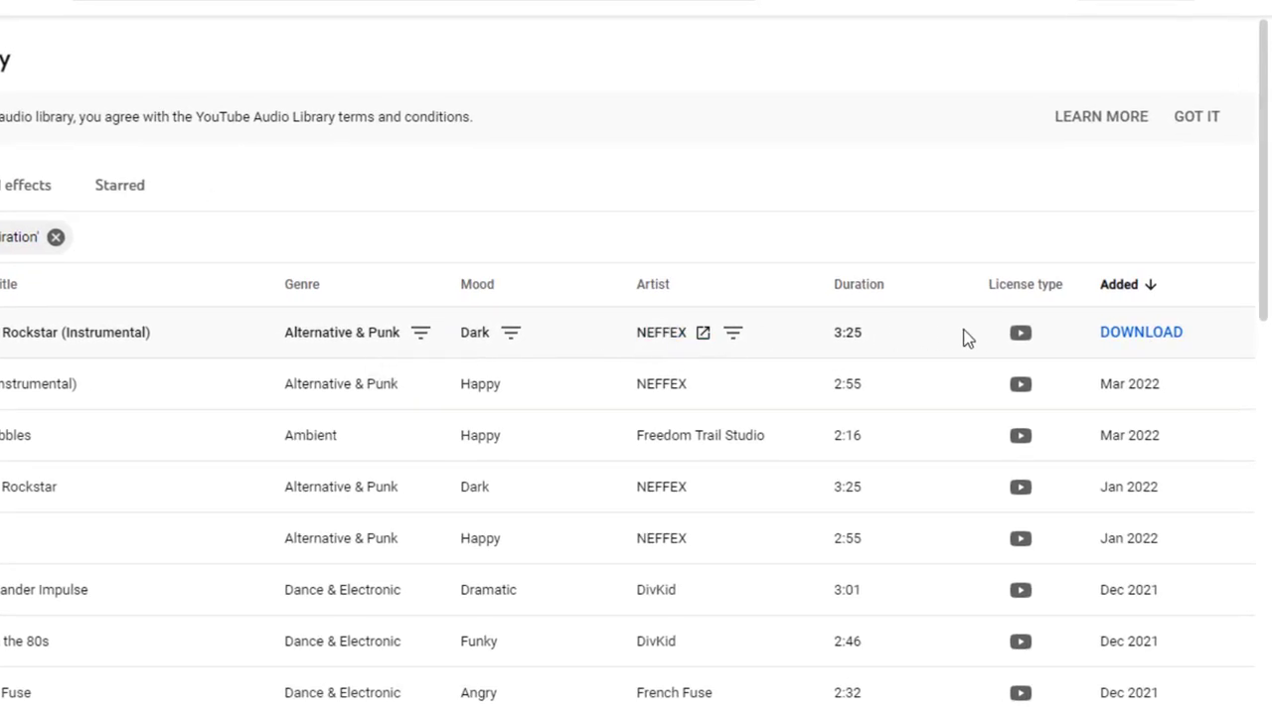
Step: Download "Born a Rockstar (Instrumental)" to Downloads\Music and play the MP3 from that folder
{"action": "left_click", "coordinate": [1140, 333]}
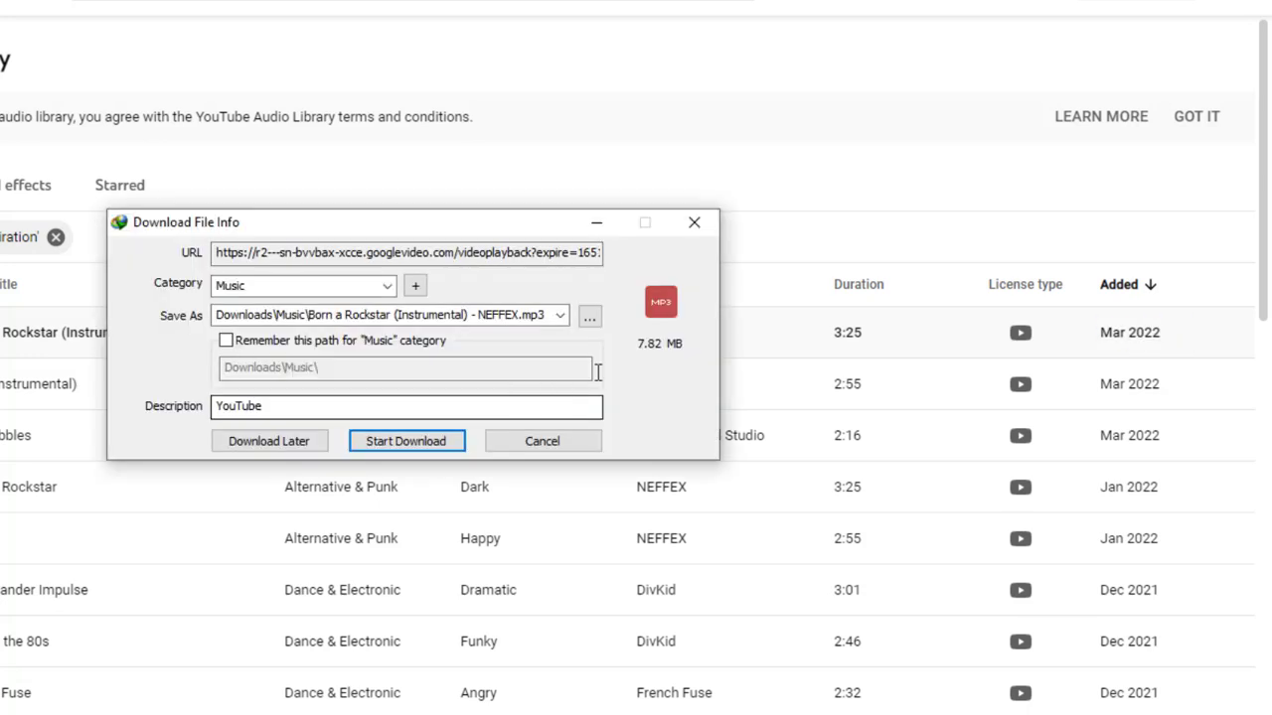
{"action": "left_click", "coordinate": [405, 441]}
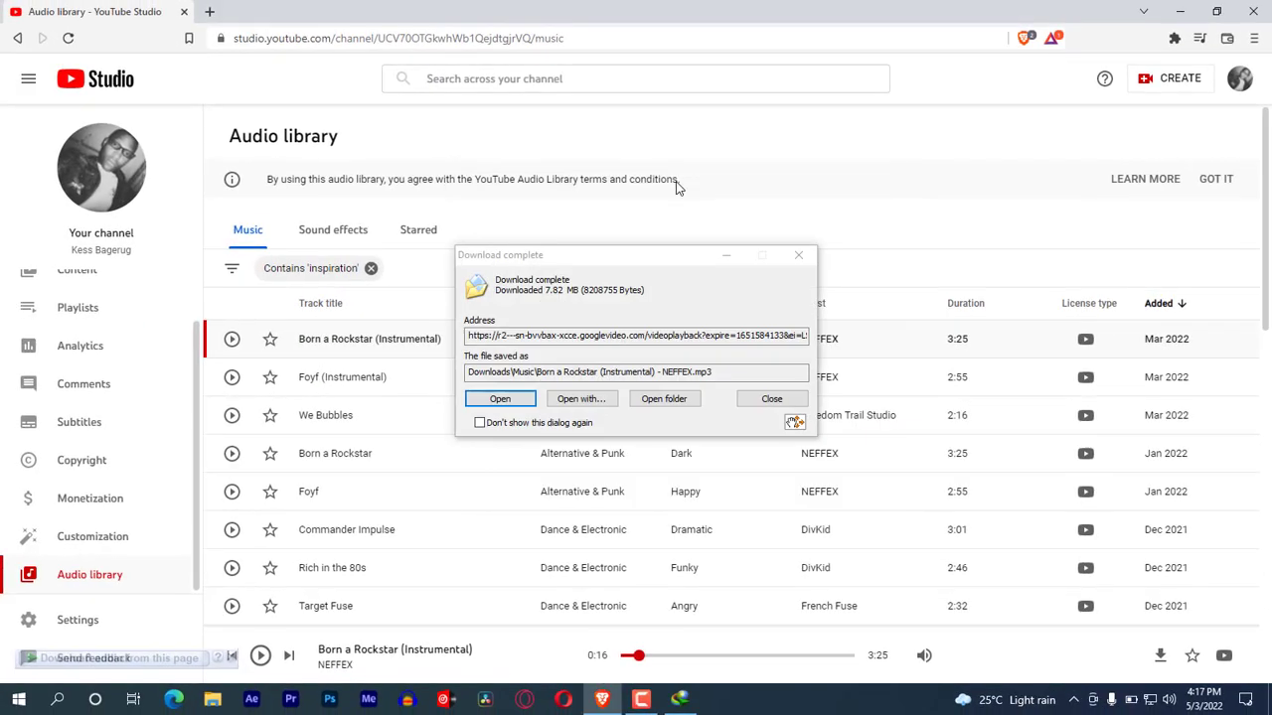
{"action": "left_click", "coordinate": [655, 400]}
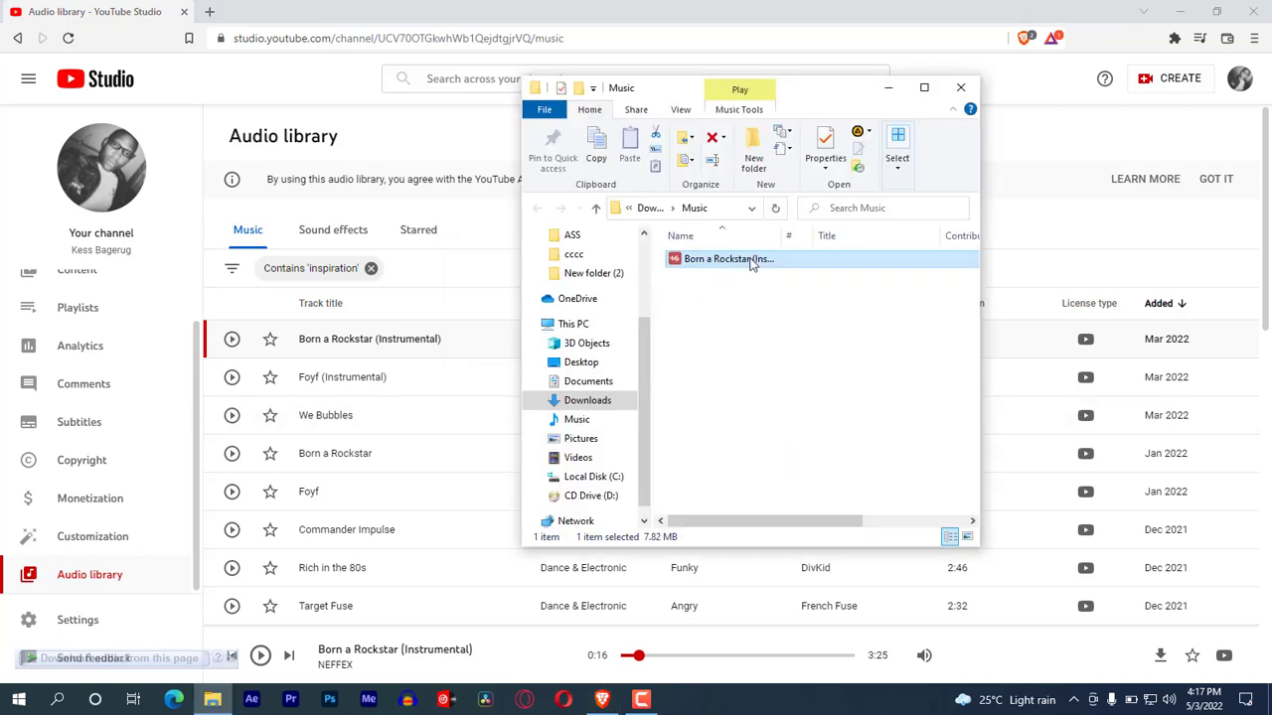
{"action": "double_click", "coordinate": [751, 261]}
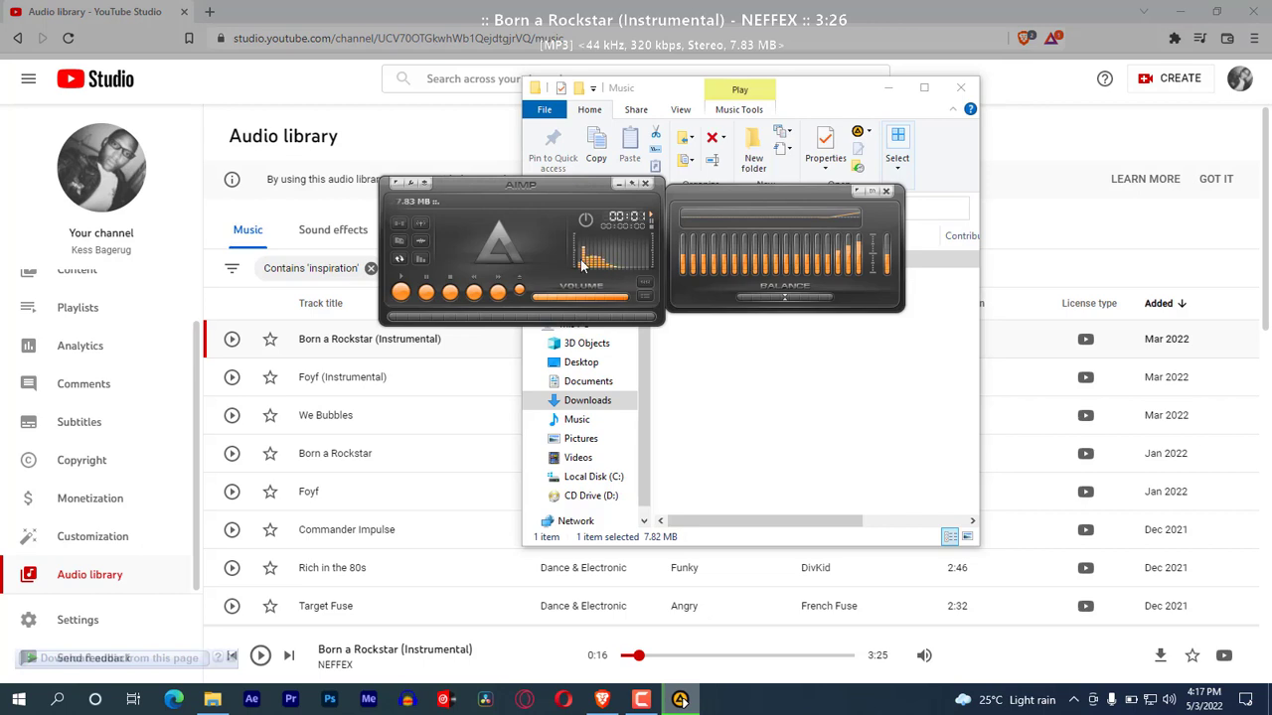
Step: Hide the AIMP player's equalizer and move the player clear of the file list in the Music folder
{"action": "left_click_drag", "start_coordinate": [527, 185], "coordinate": [596, 260]}
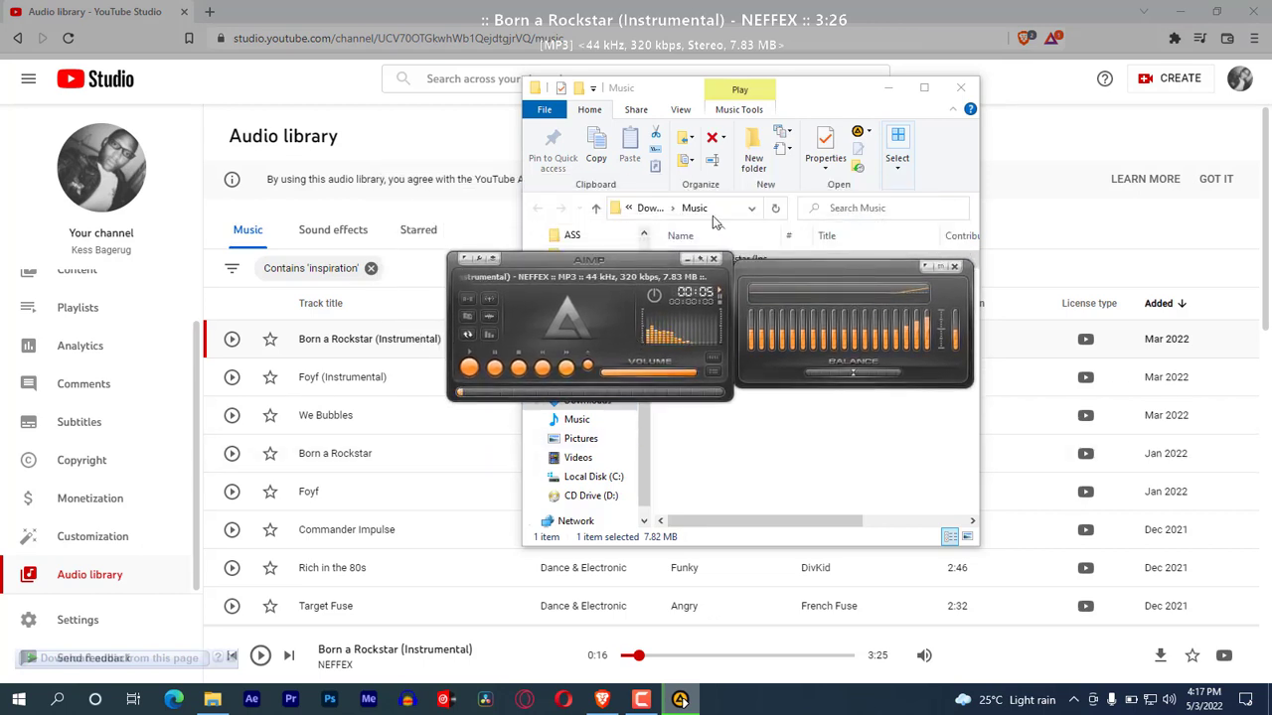
{"action": "left_click", "coordinate": [716, 375]}
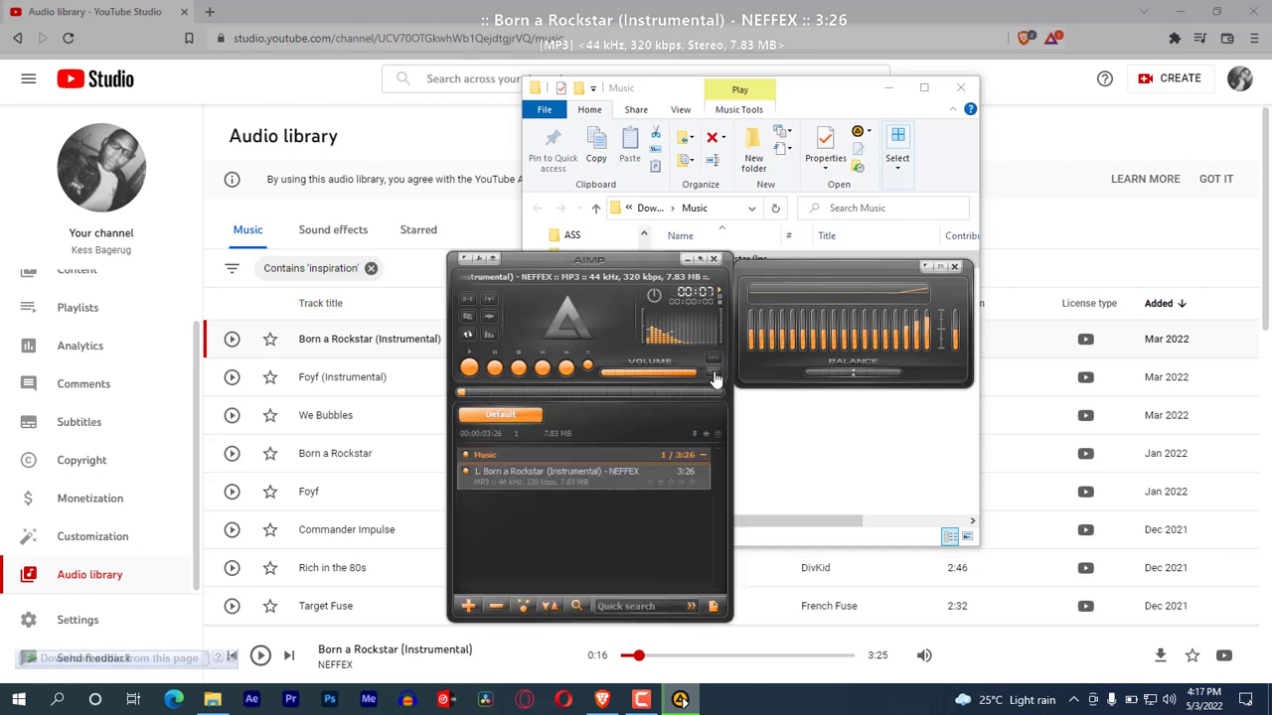
{"action": "left_click", "coordinate": [716, 374]}
{"action": "left_click", "coordinate": [716, 359]}
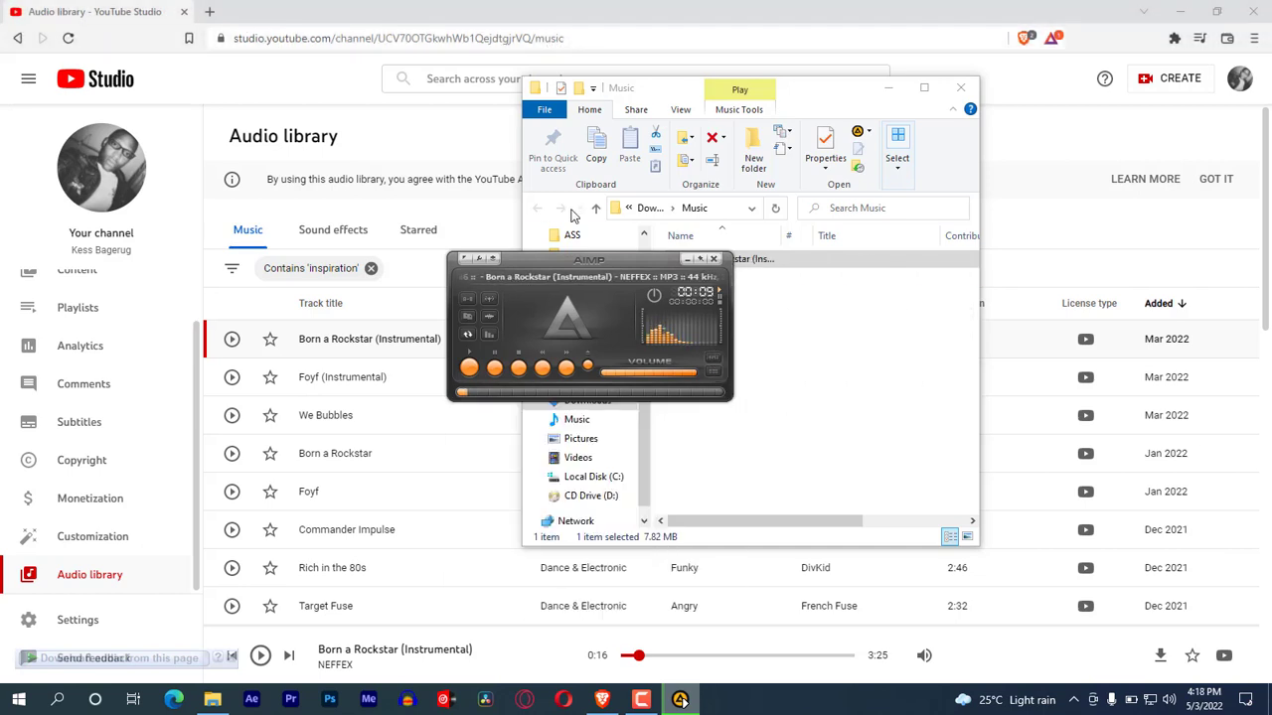
{"action": "left_click_drag", "start_coordinate": [603, 260], "coordinate": [382, 345]}
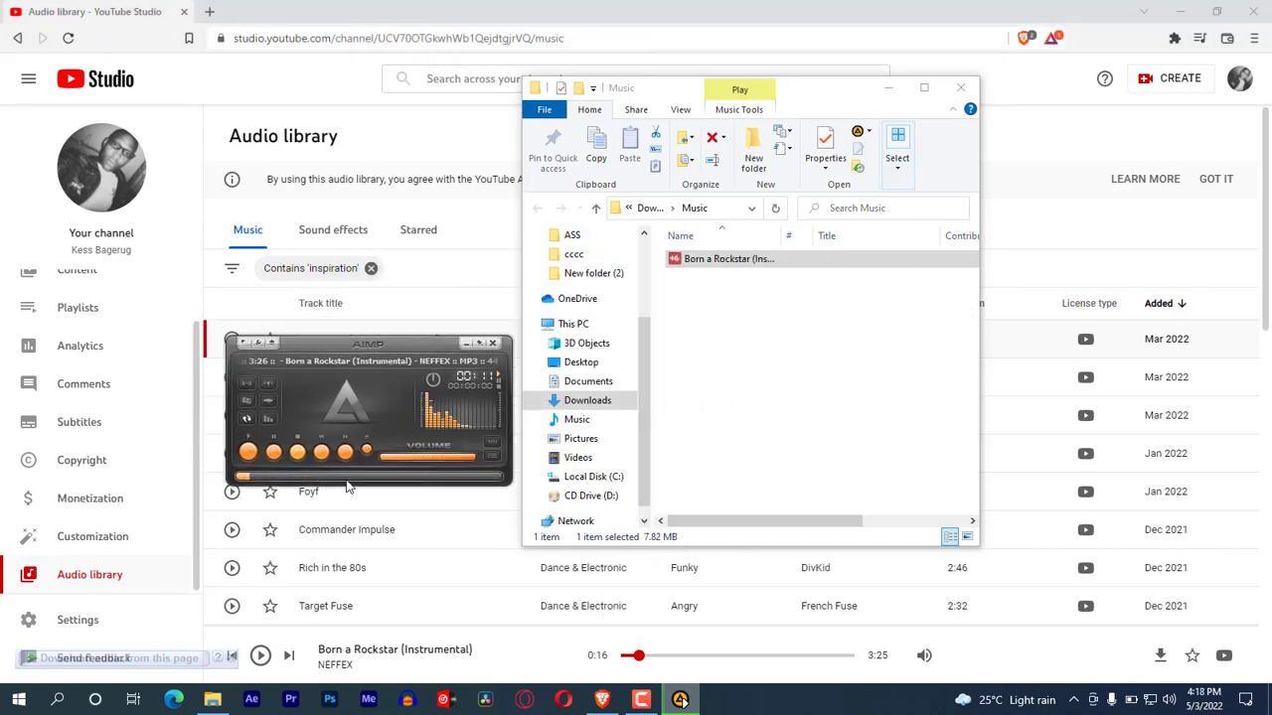
Step: Skip ahead in the playing track to about 1:13 and about 2:37, and close the player
{"action": "left_click", "coordinate": [308, 479]}
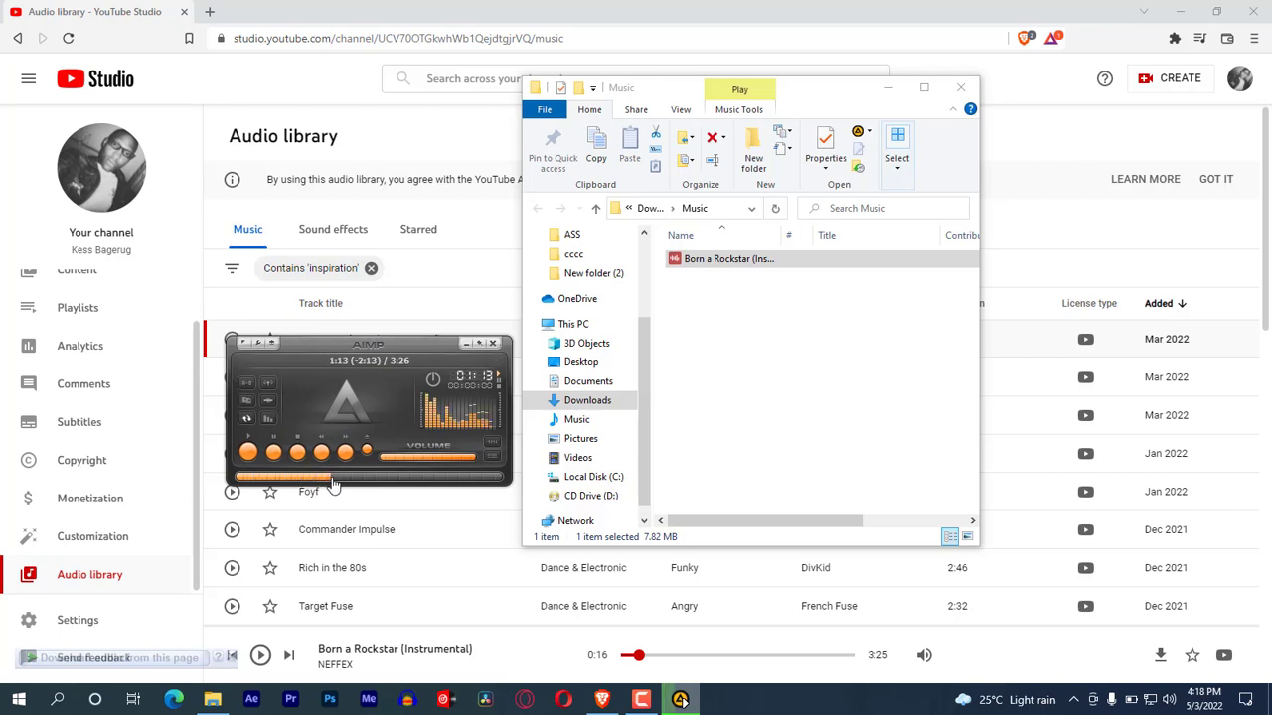
{"action": "left_click", "coordinate": [438, 478]}
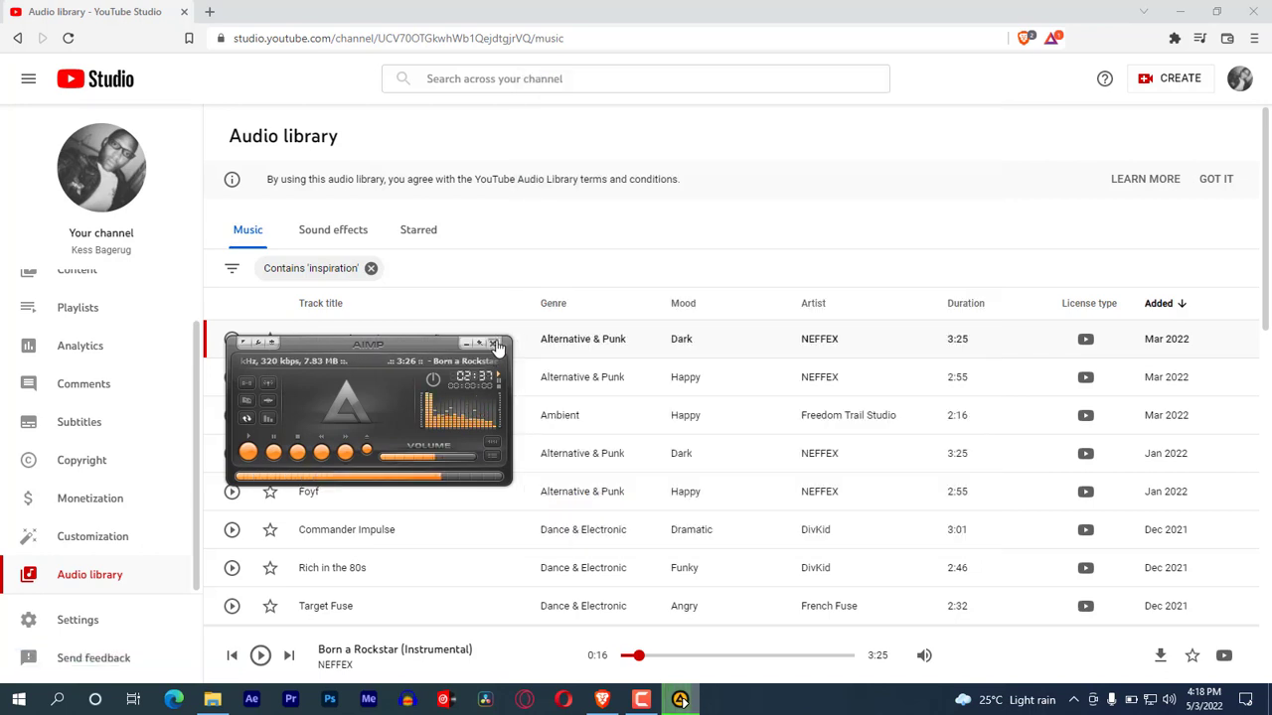
{"action": "left_click", "coordinate": [491, 343]}
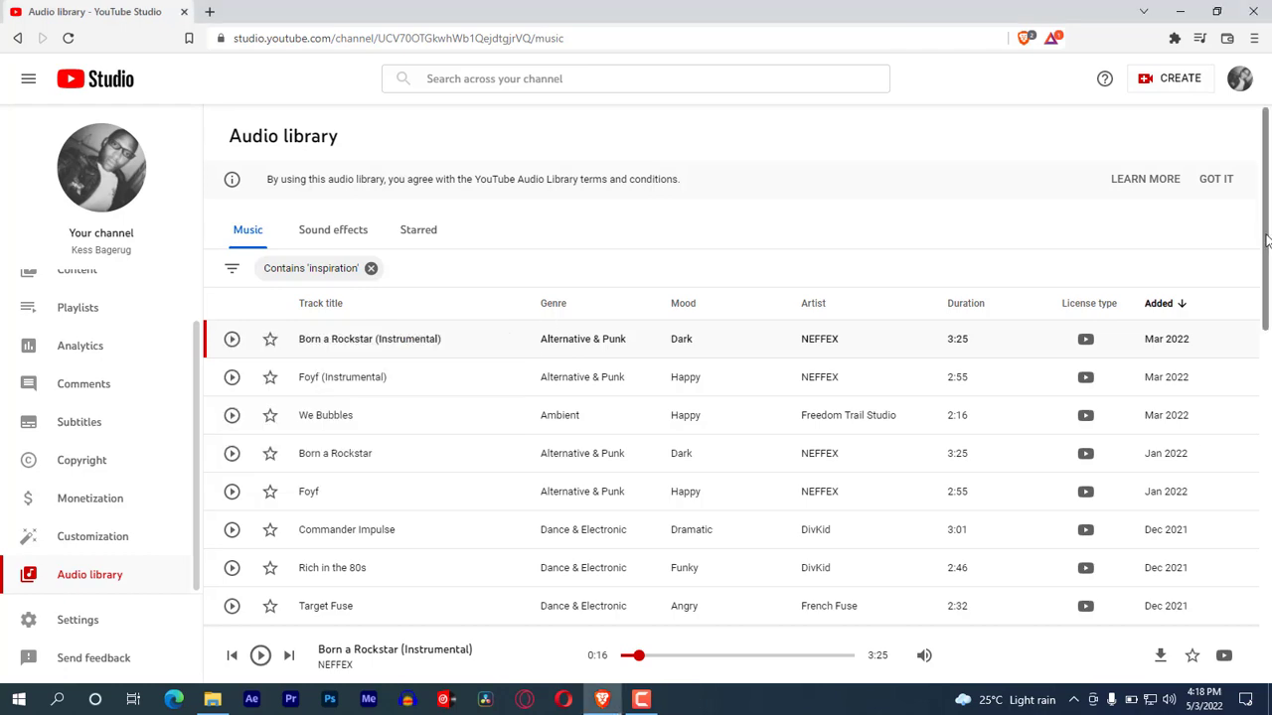
Step: Browse the "inspiration" tracks down to the end of the first results page
{"action": "scroll", "coordinate": [1237, 466], "scroll_direction": "down", "scroll_amount": 6}
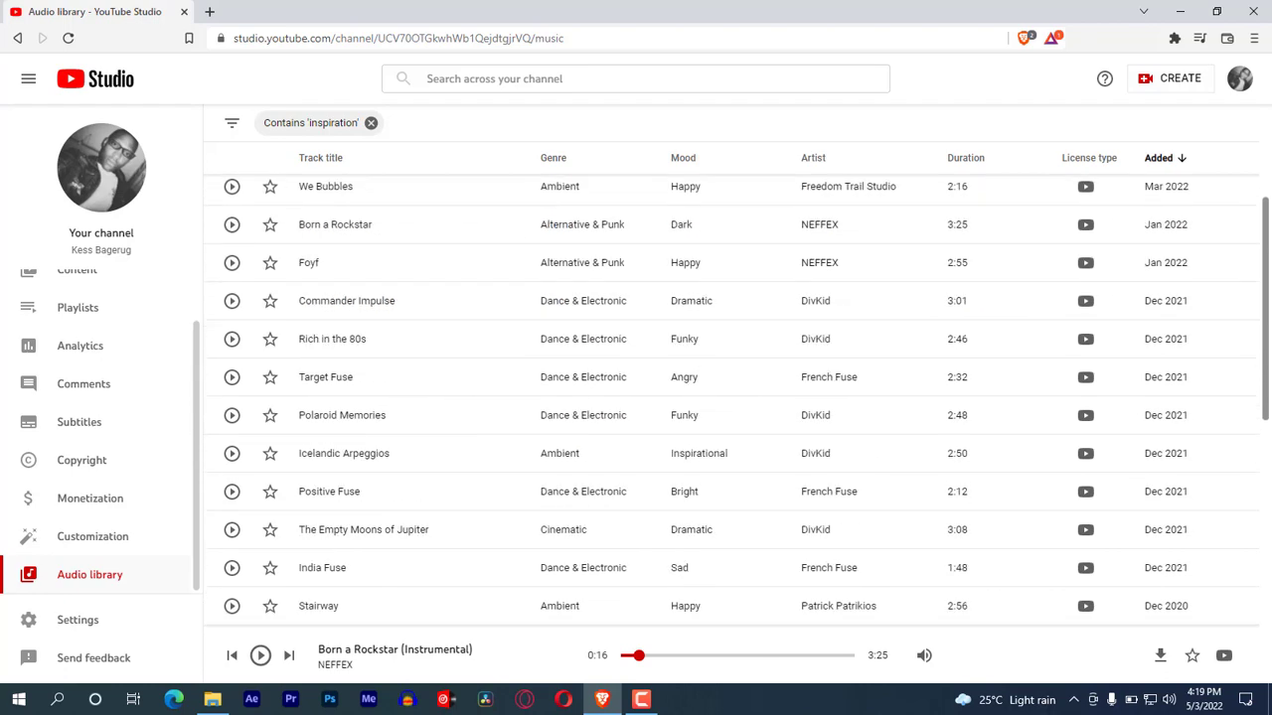
{"action": "scroll", "coordinate": [1266, 355], "scroll_direction": "down", "scroll_amount": 2}
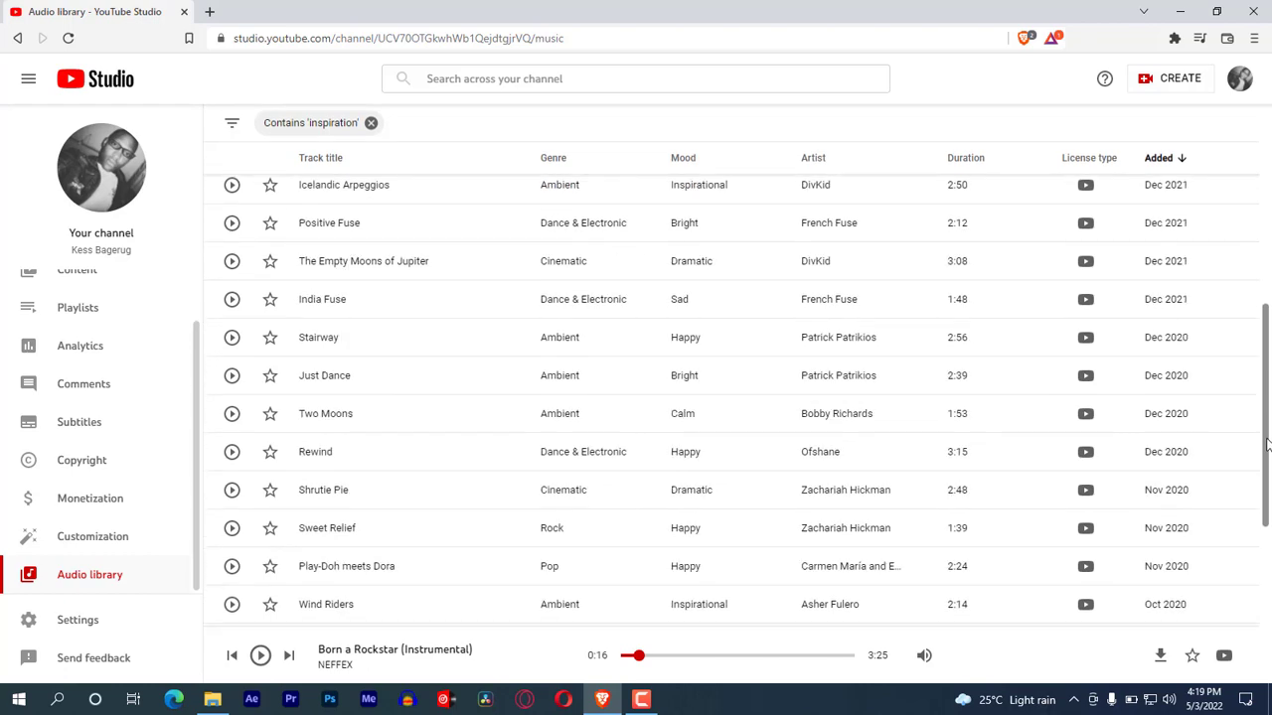
{"action": "scroll", "coordinate": [1266, 586], "scroll_direction": "down", "scroll_amount": 1}
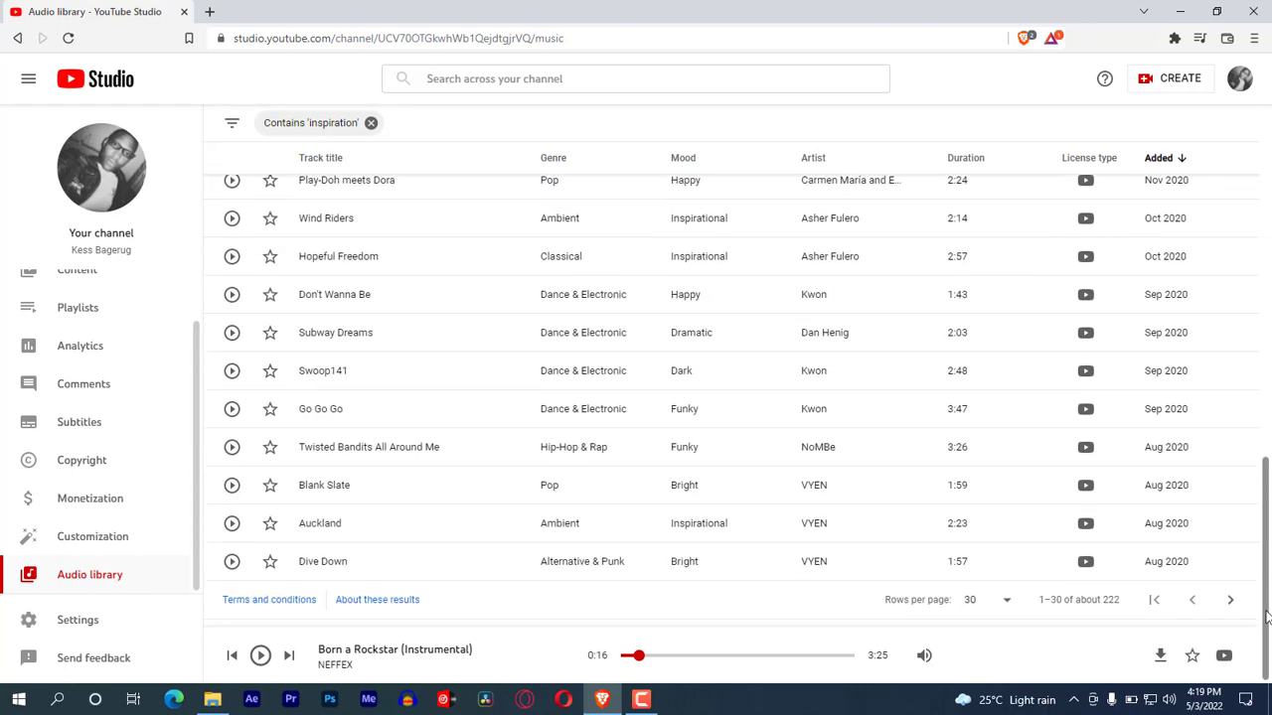